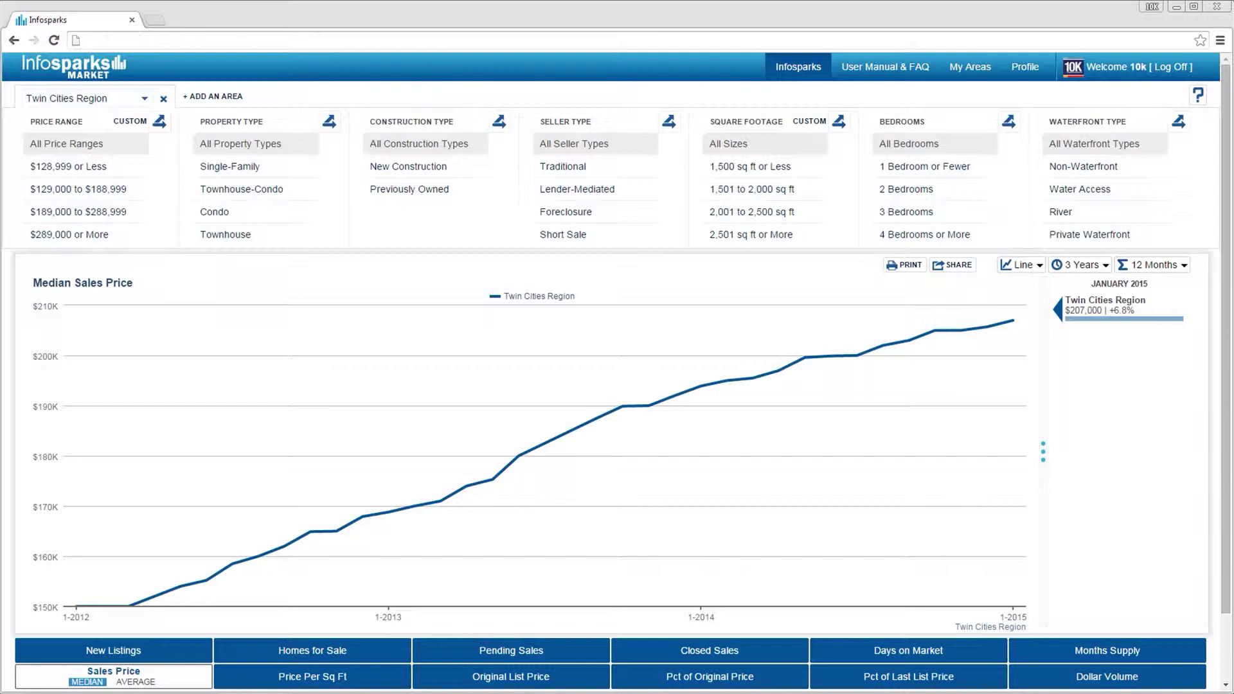
Step: Add three extra comparison areas to the median sales price chart
click(225, 101)
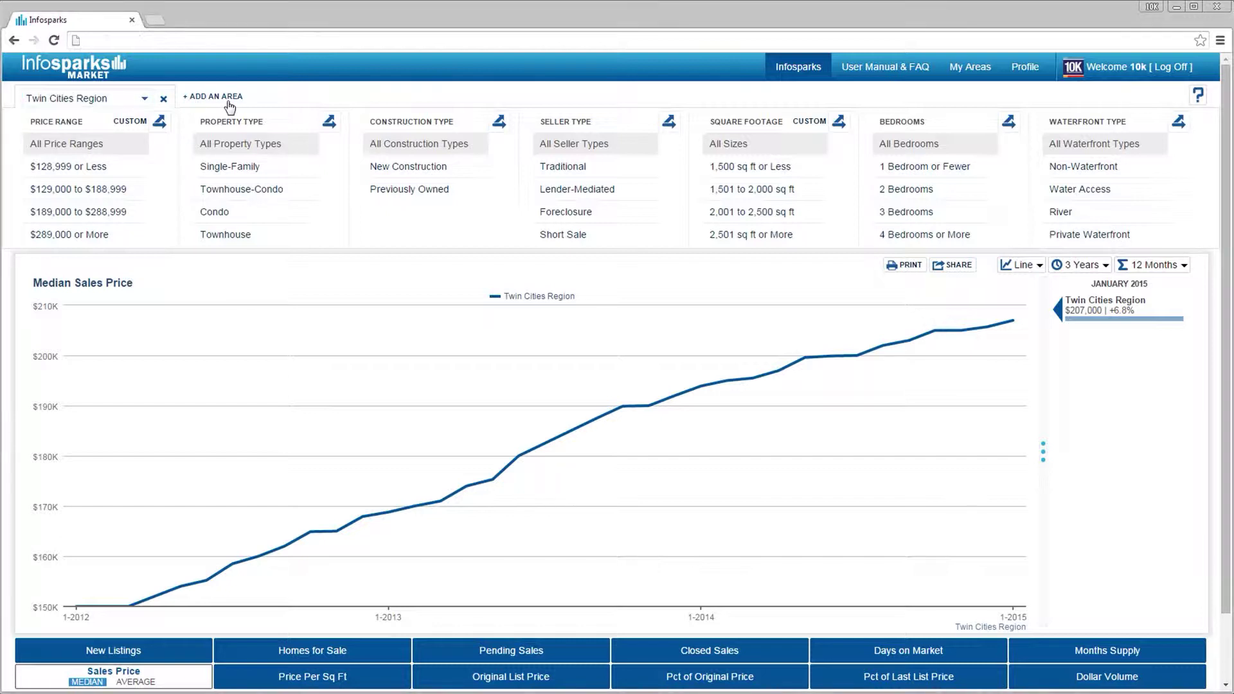
click(371, 97)
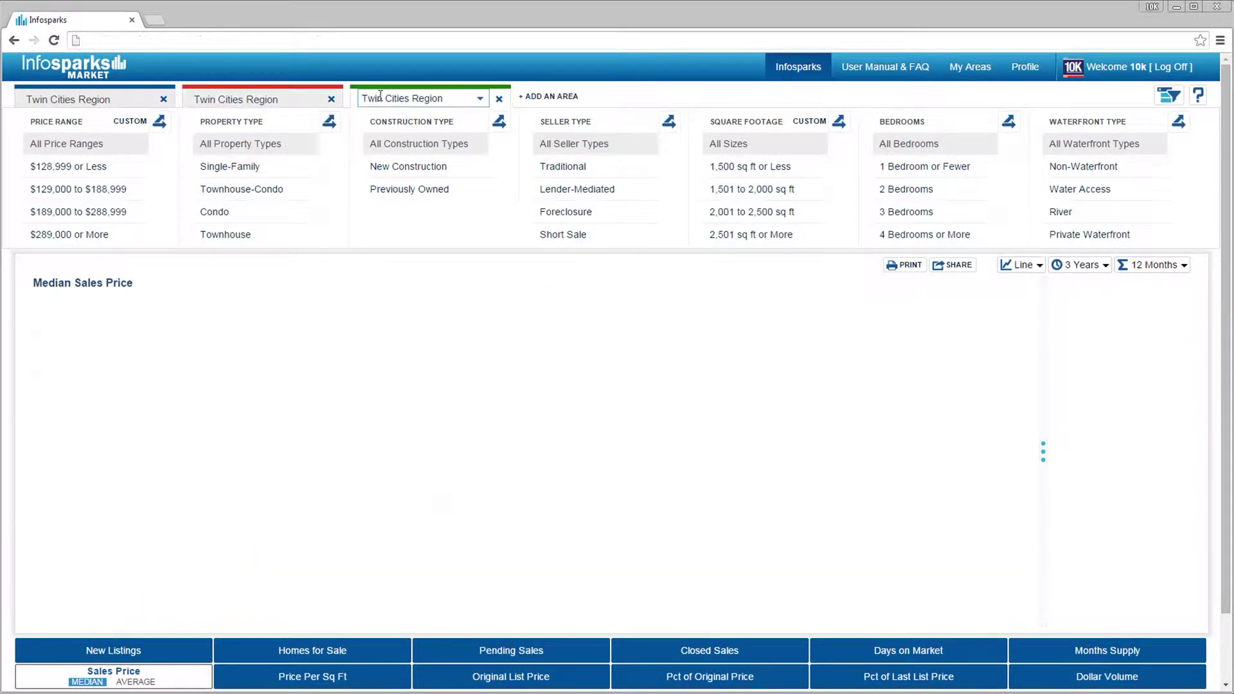
click(560, 96)
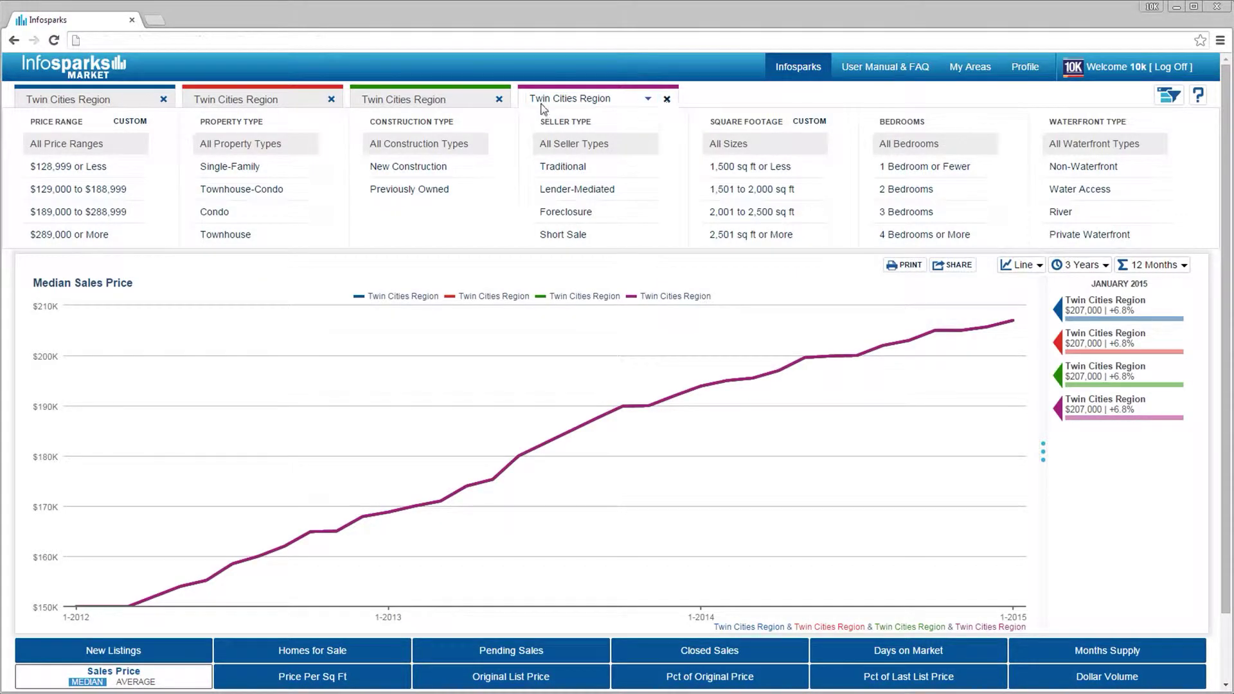
Step: Remove the purple, green and red areas, leaving only Twin Cities Region, and show the area list
click(668, 99)
click(499, 100)
click(331, 99)
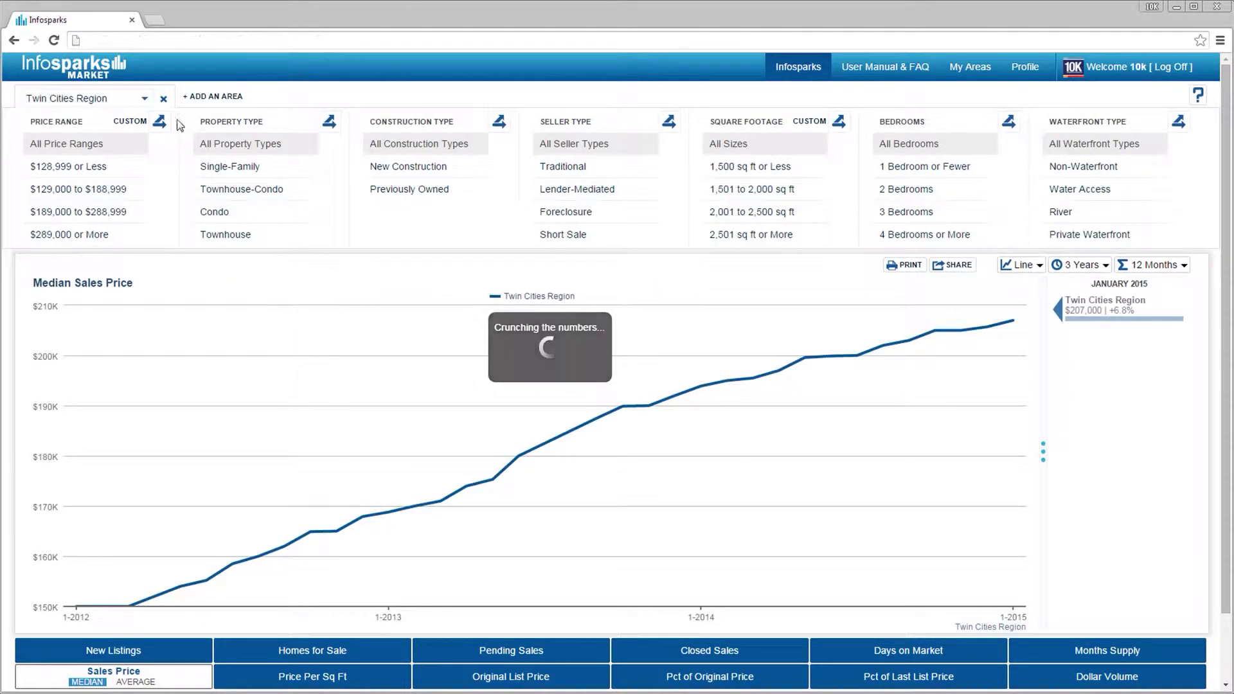
click(133, 99)
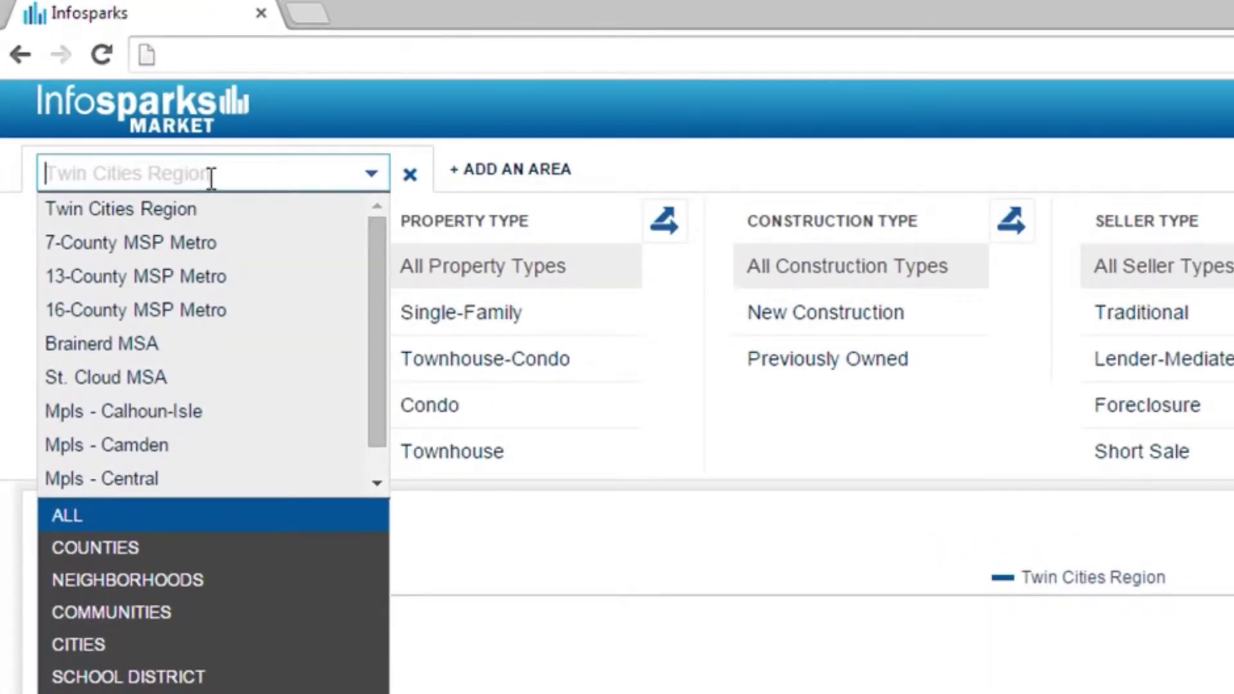
scroll(372, 271, down, 1)
scroll(374, 262, down, 3)
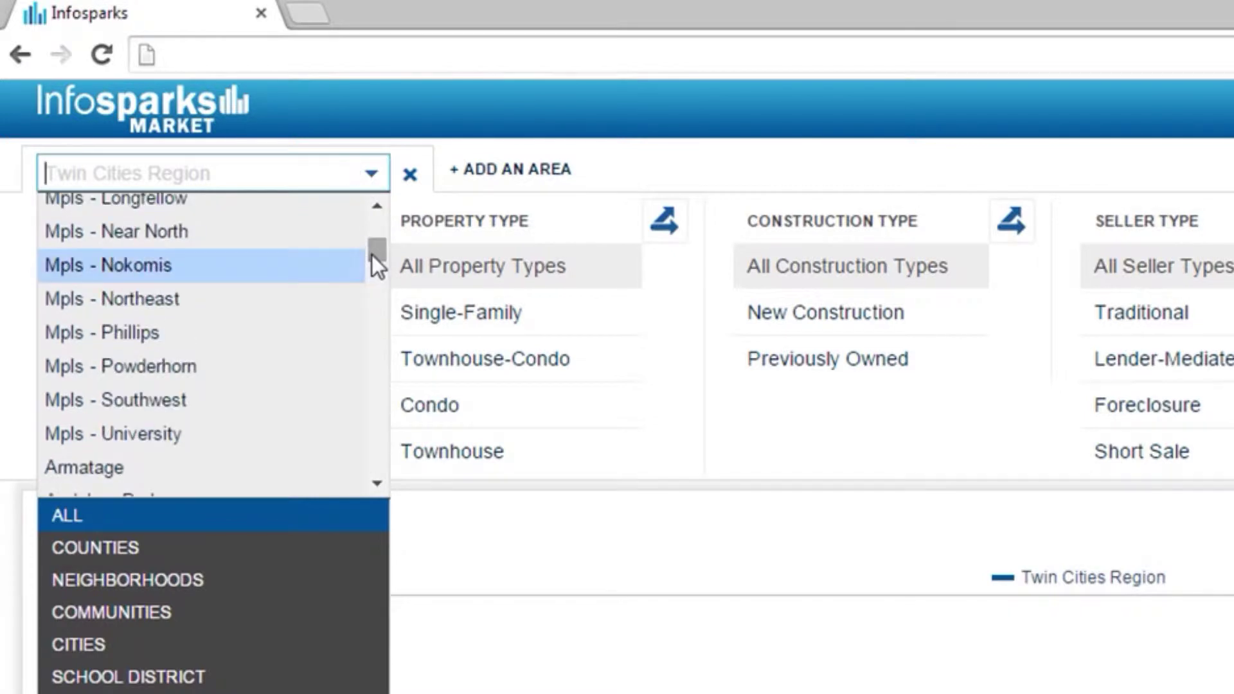
scroll(377, 267, down, 1)
drag(377, 267, 379, 365)
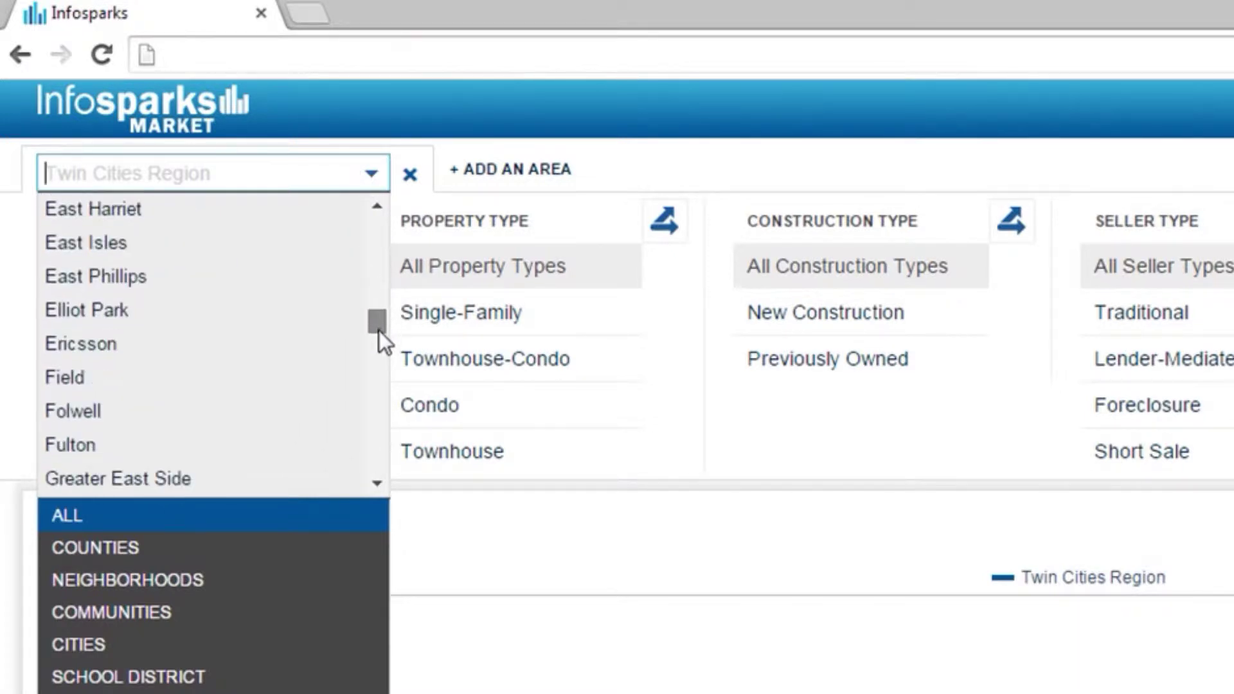
scroll(379, 369, down, 1)
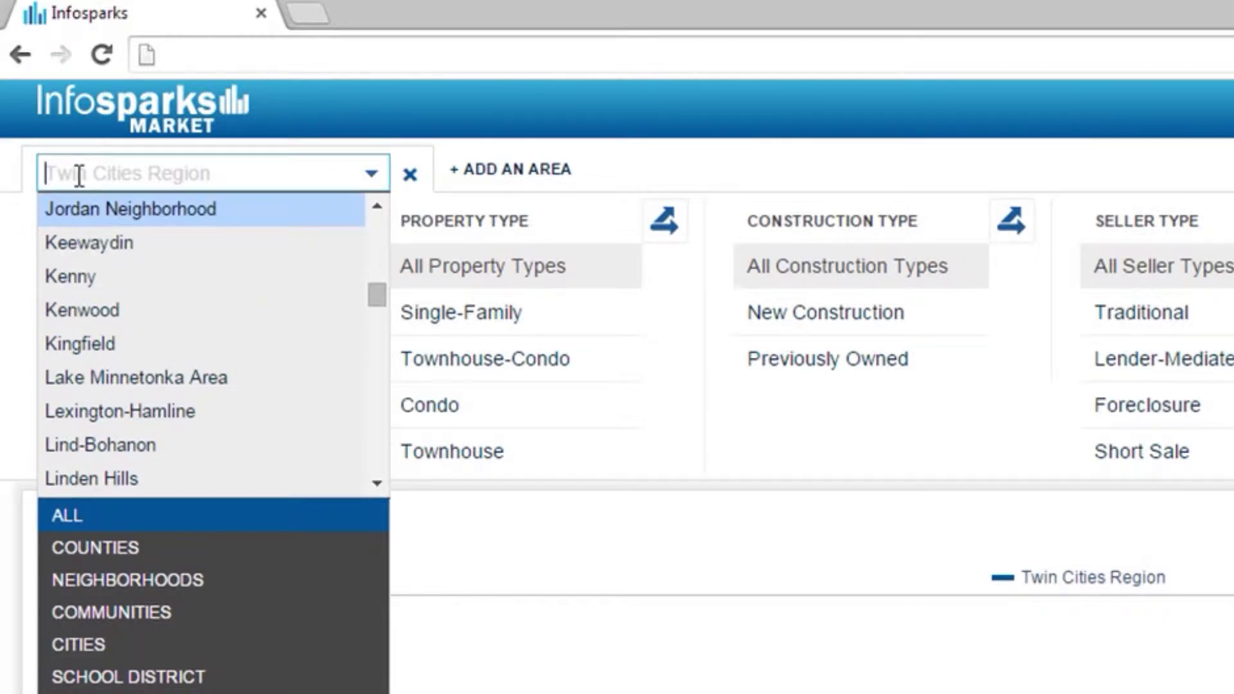
text(Minne)
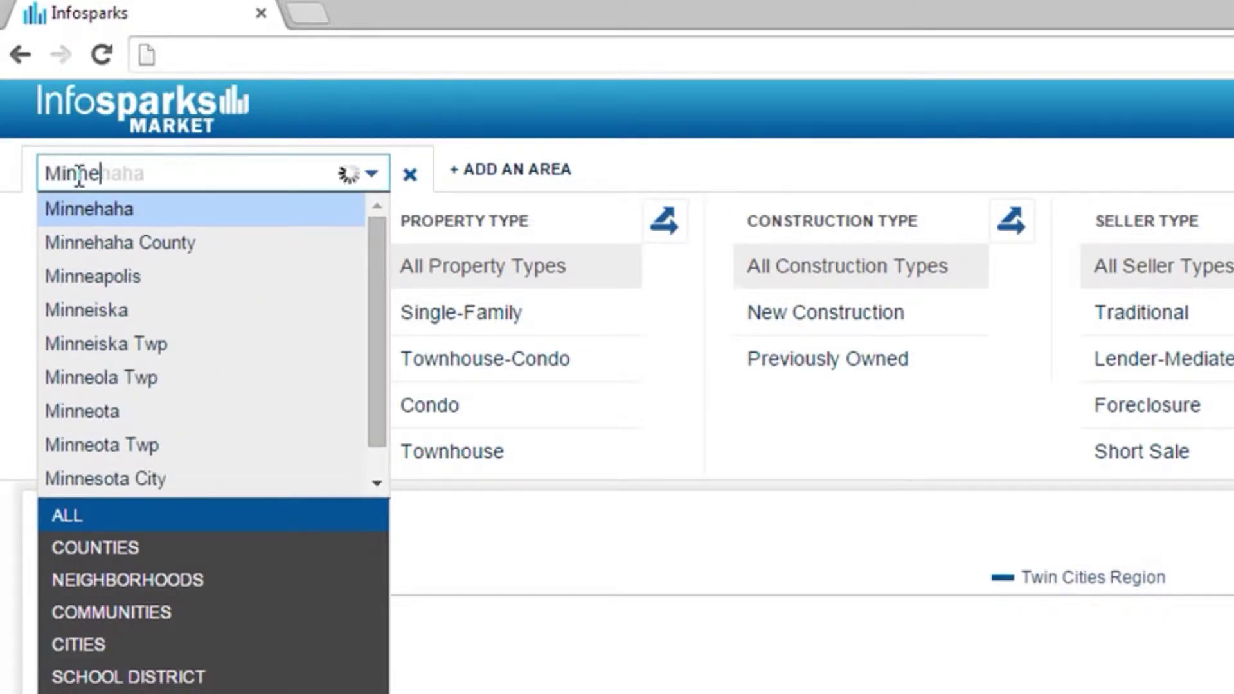
text(apolis)
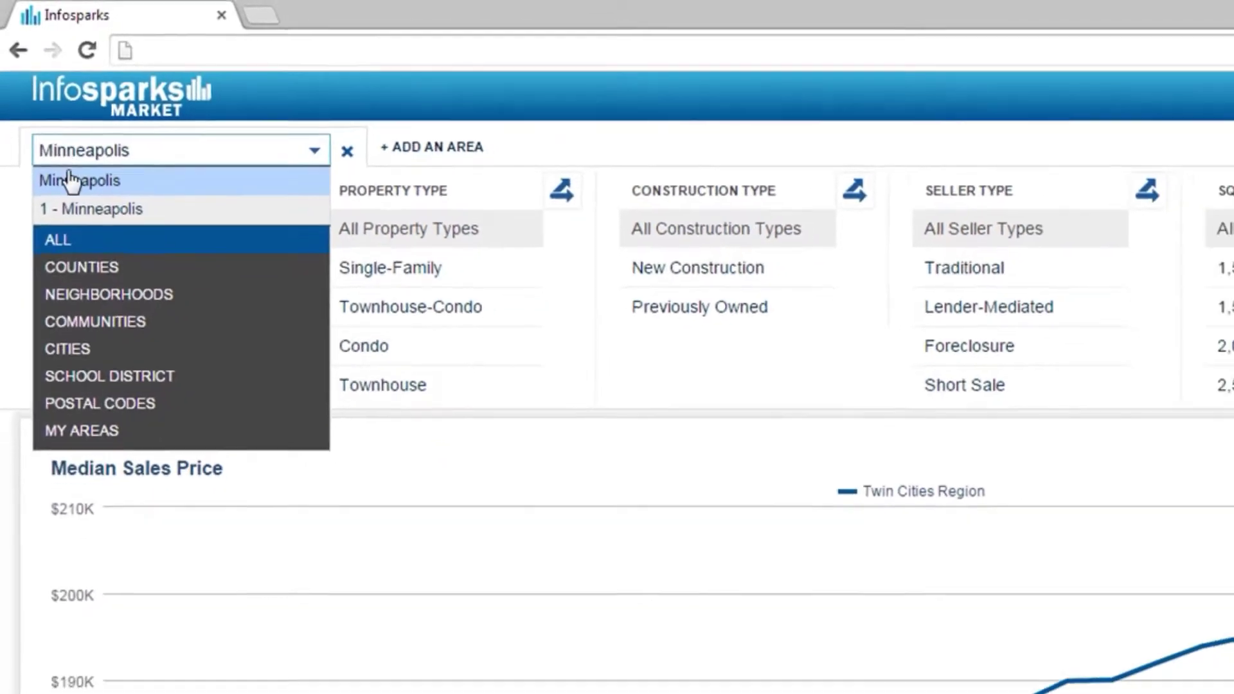
Step: Choose Minneapolis from the area suggestions in place of Twin Cities Region
click(77, 208)
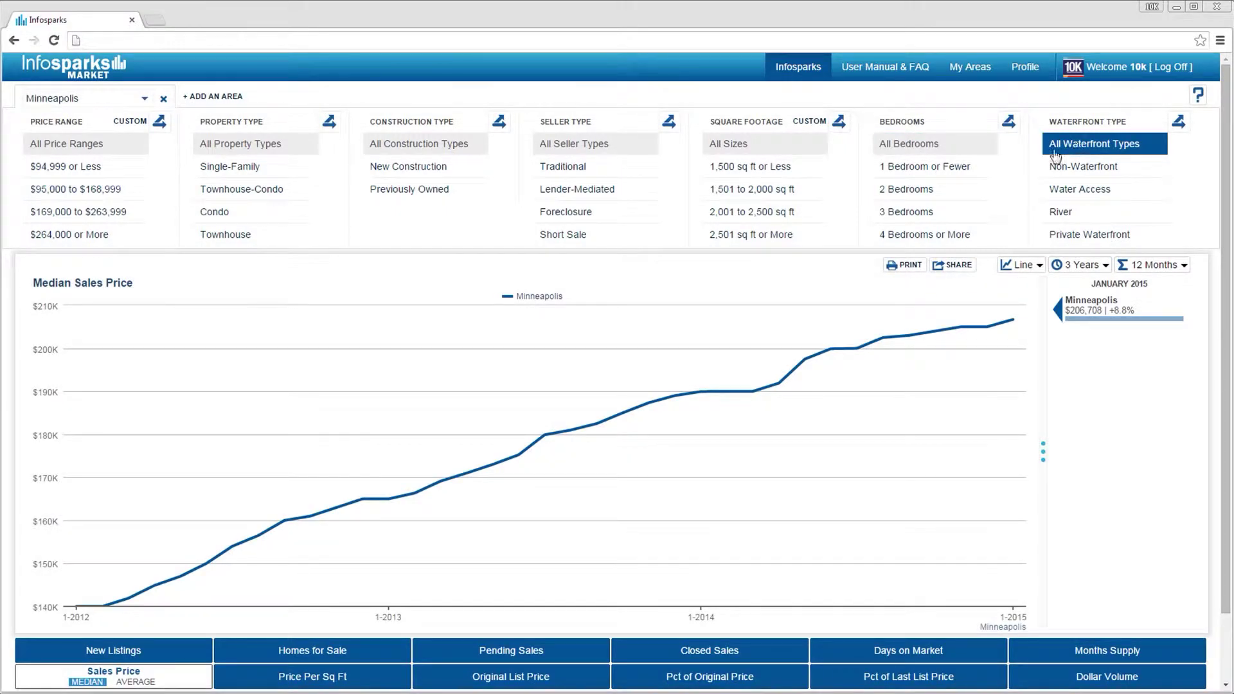
Step: Filter Minneapolis to Previously Owned construction and Single-Family property type
click(448, 192)
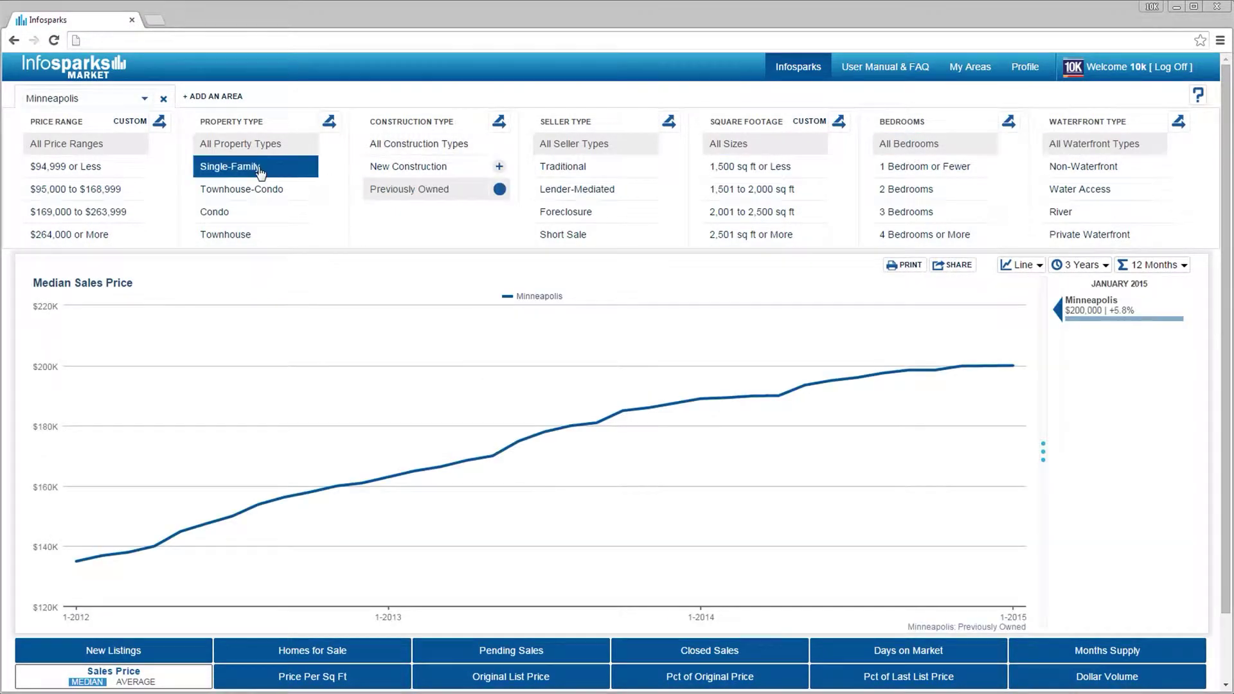
click(257, 169)
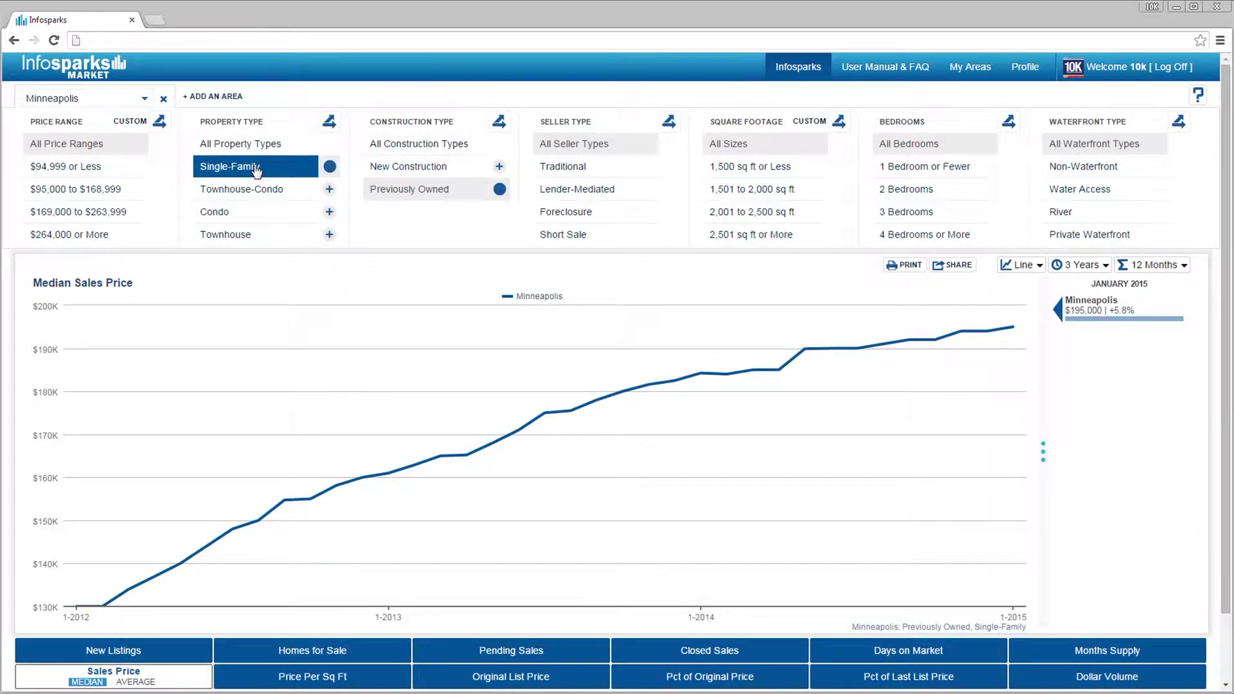
mouse_move(261, 519)
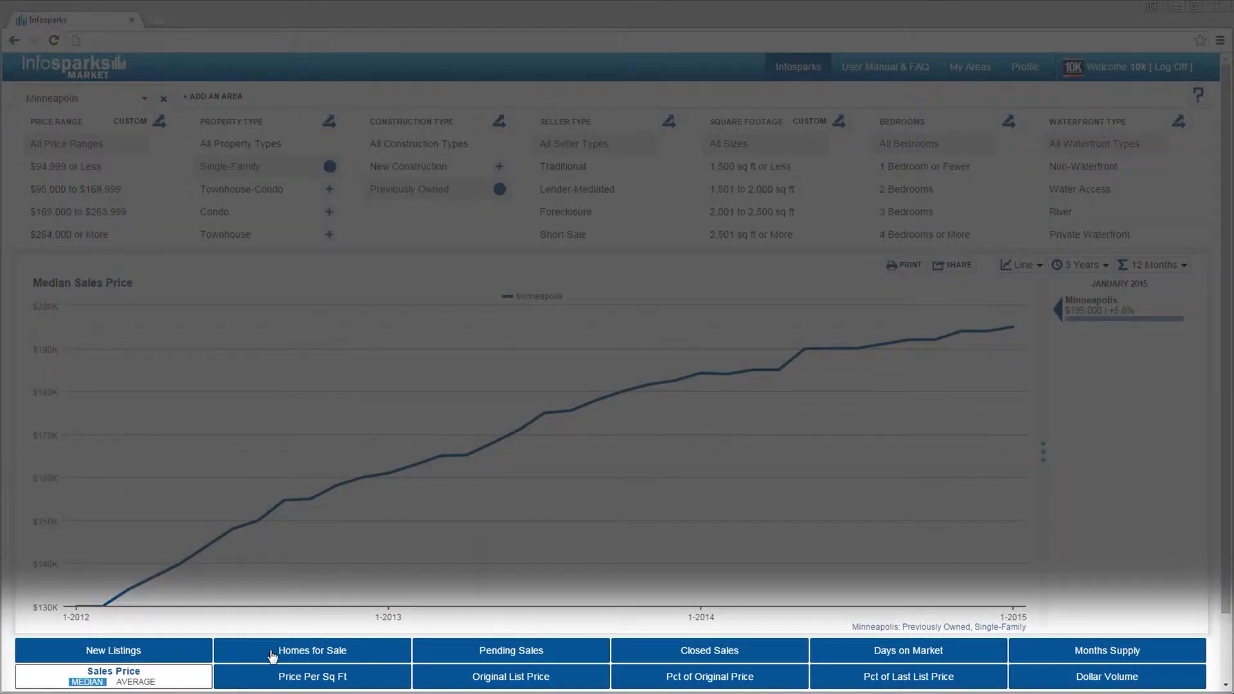
click(273, 654)
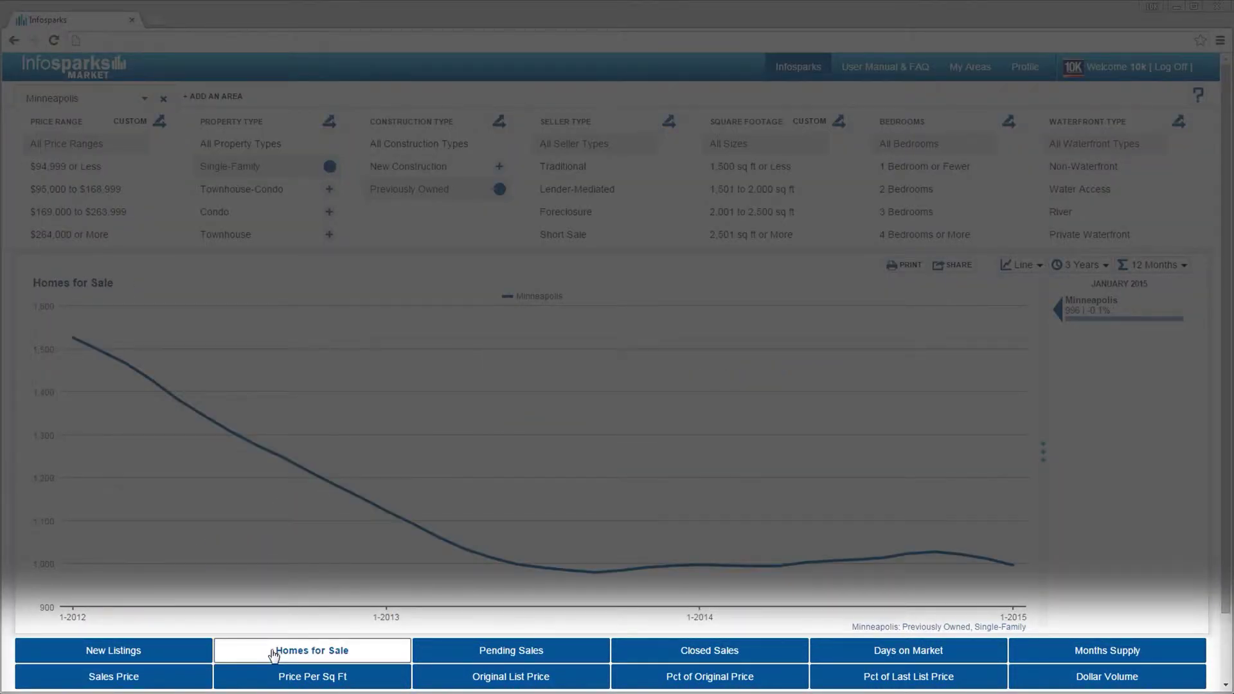
click(454, 682)
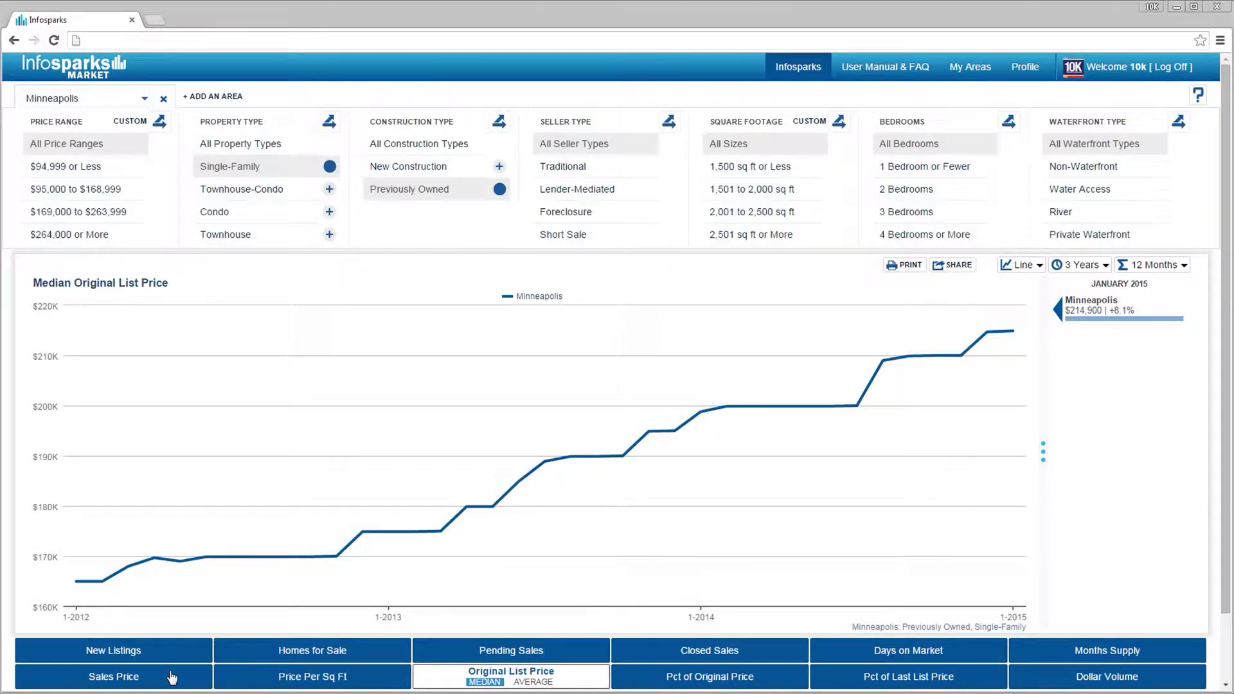
click(172, 678)
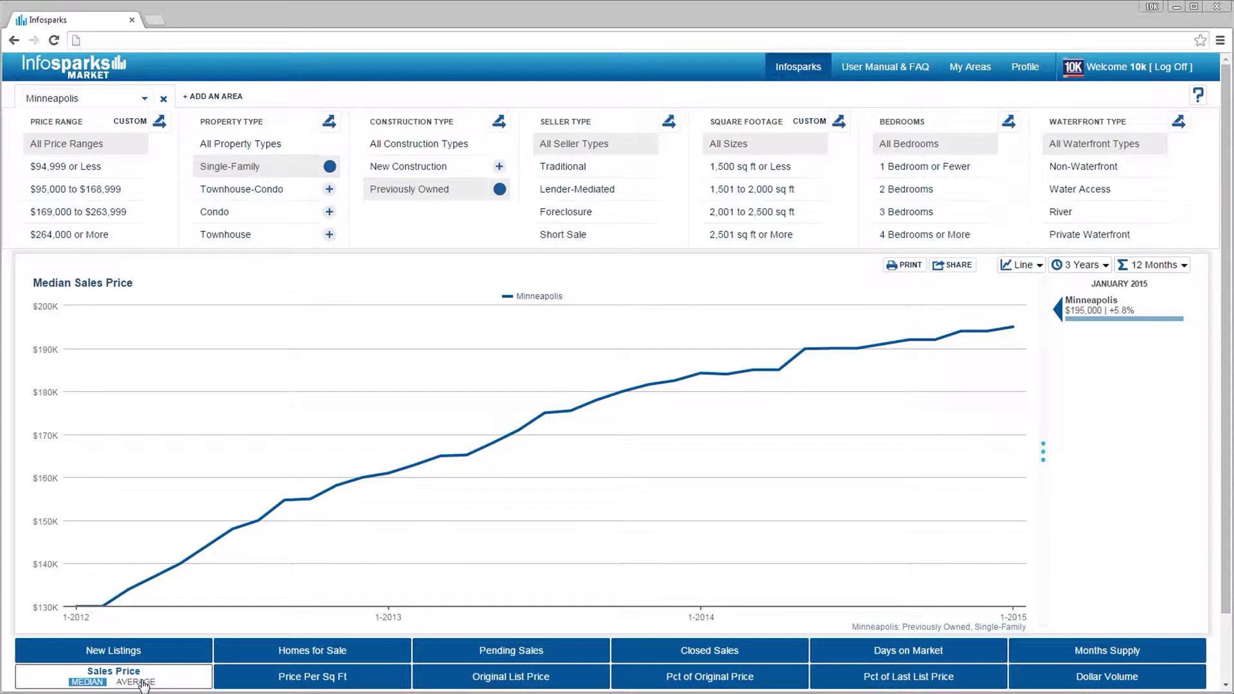
click(144, 685)
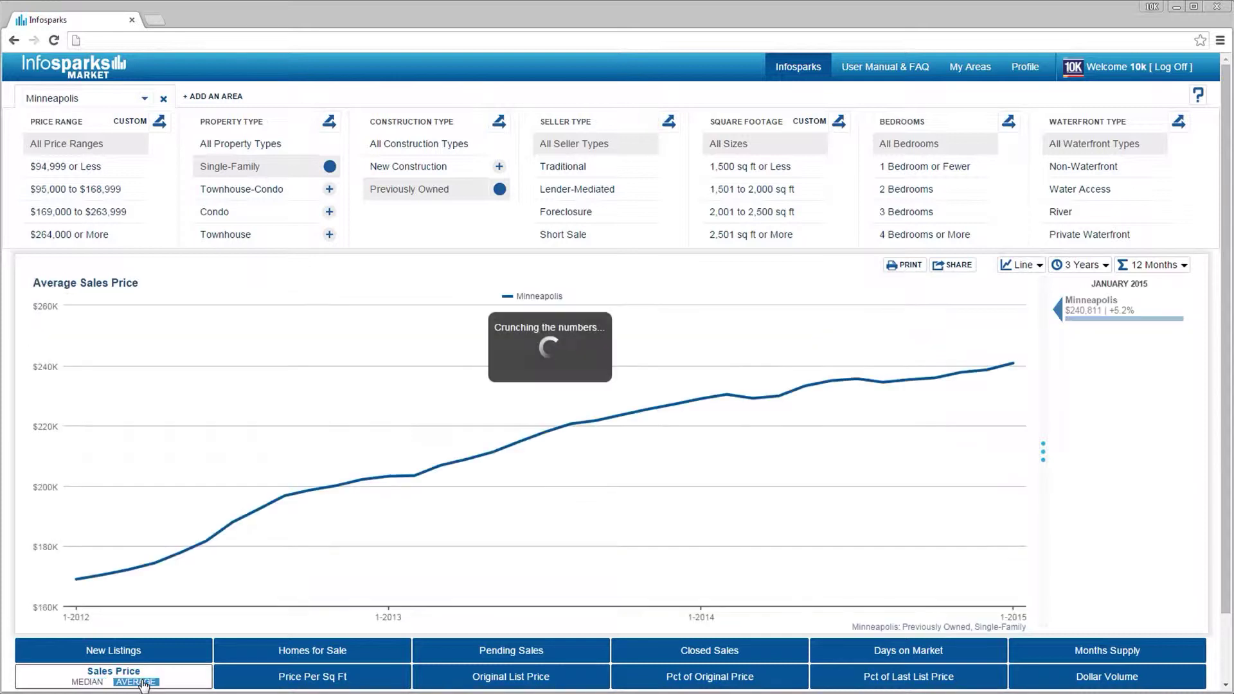
click(88, 682)
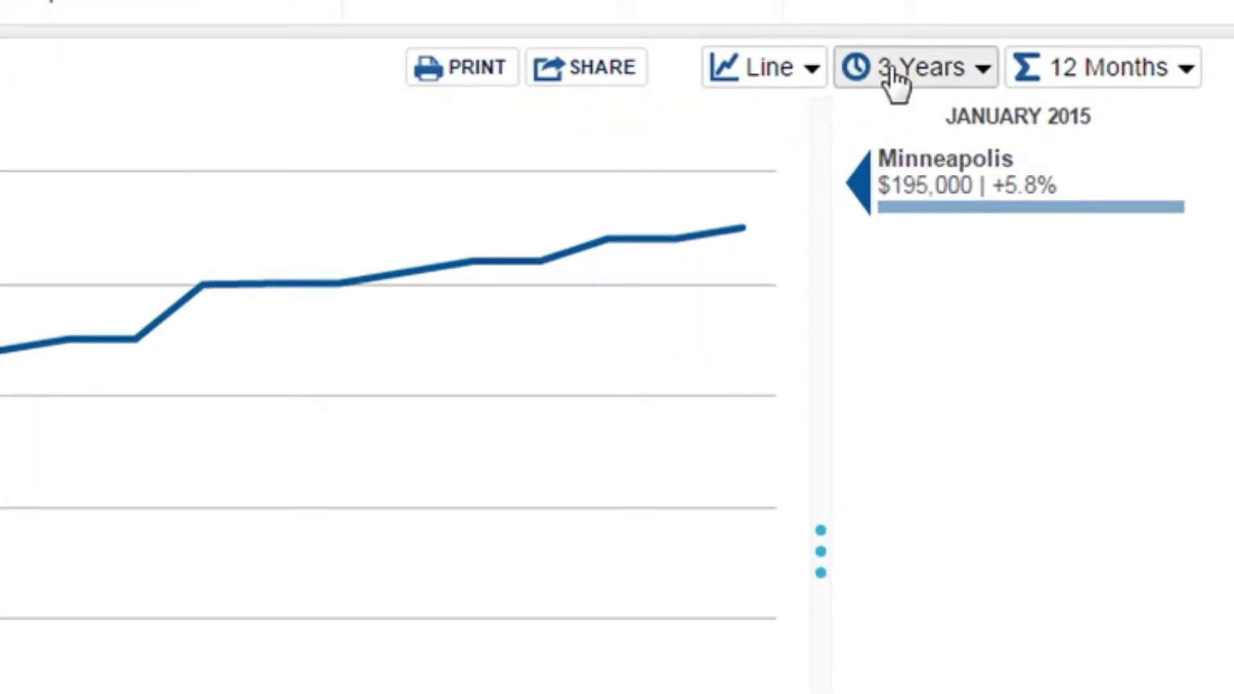
click(896, 82)
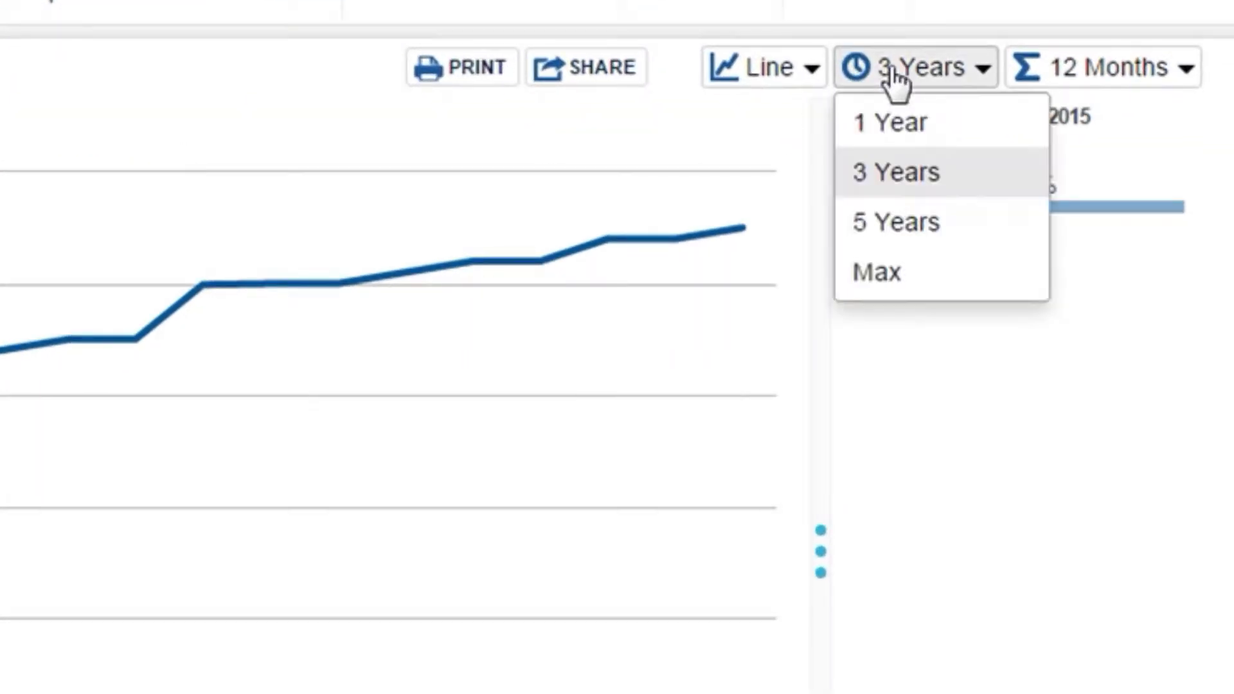
click(912, 173)
click(1135, 72)
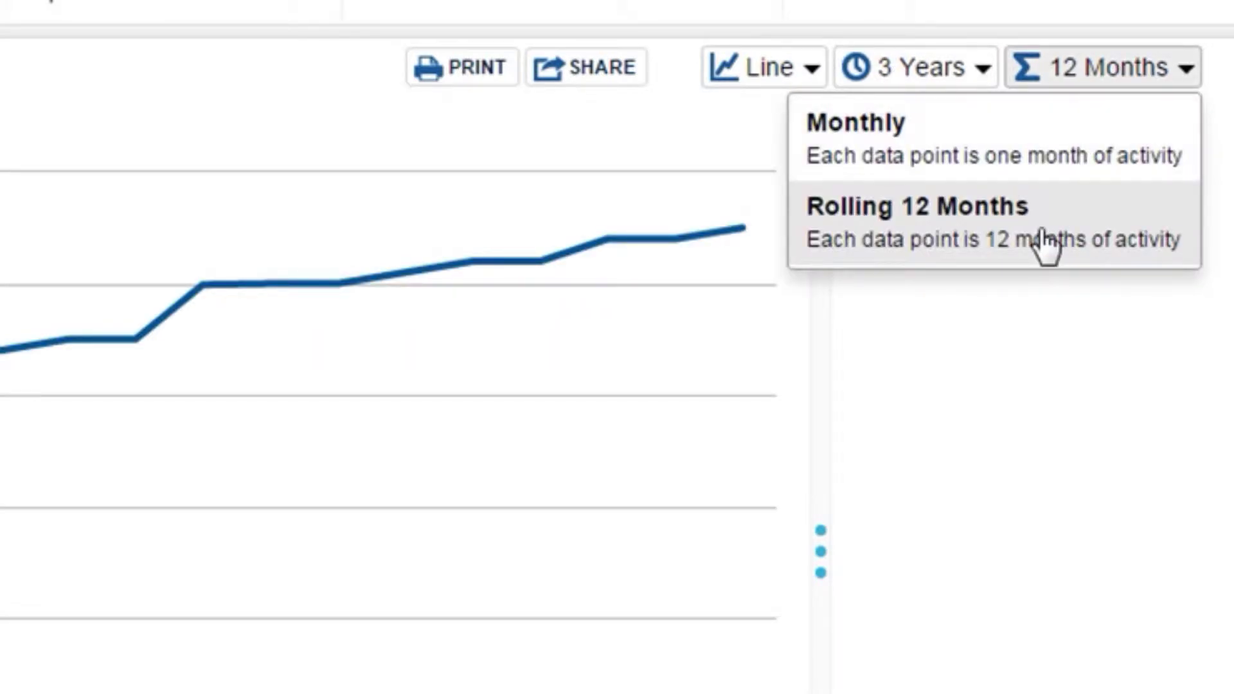
click(1124, 327)
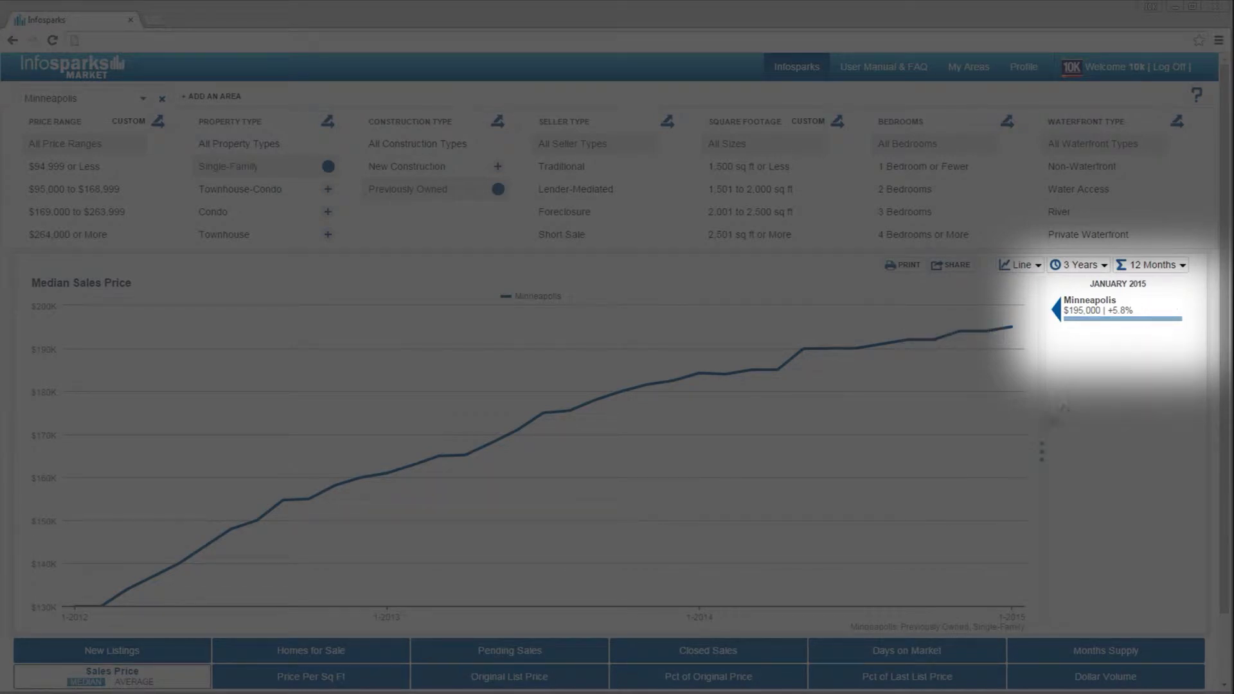
click(1041, 450)
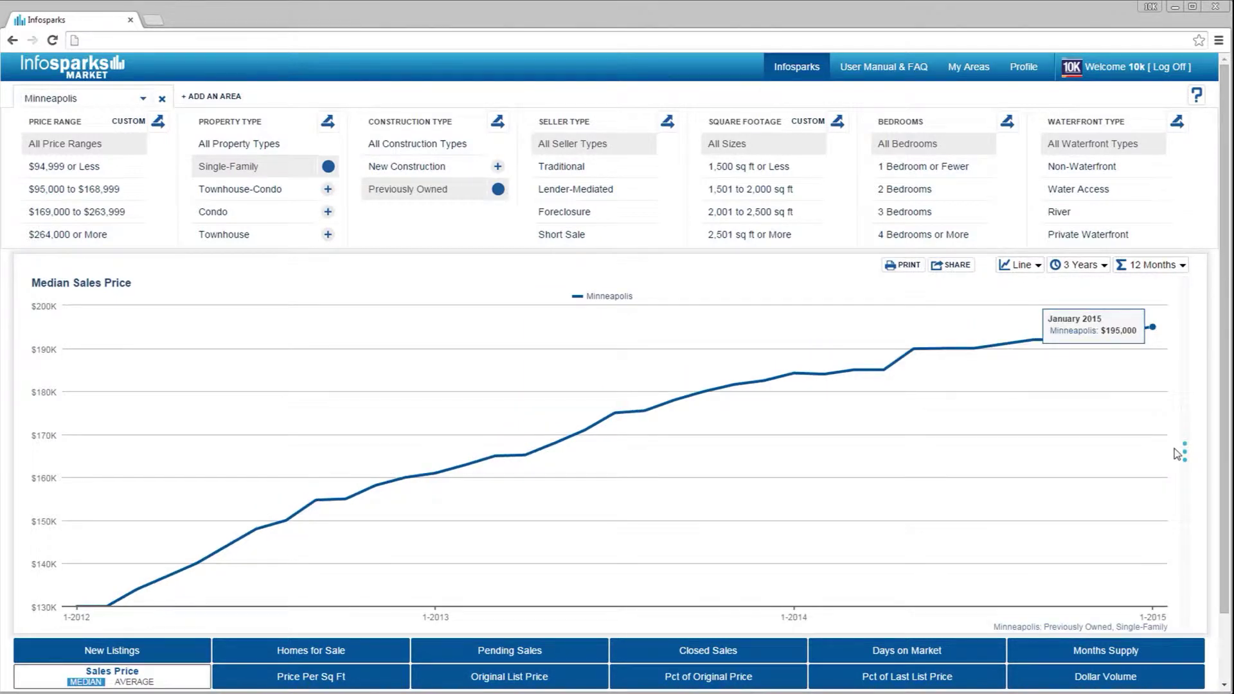
click(1186, 450)
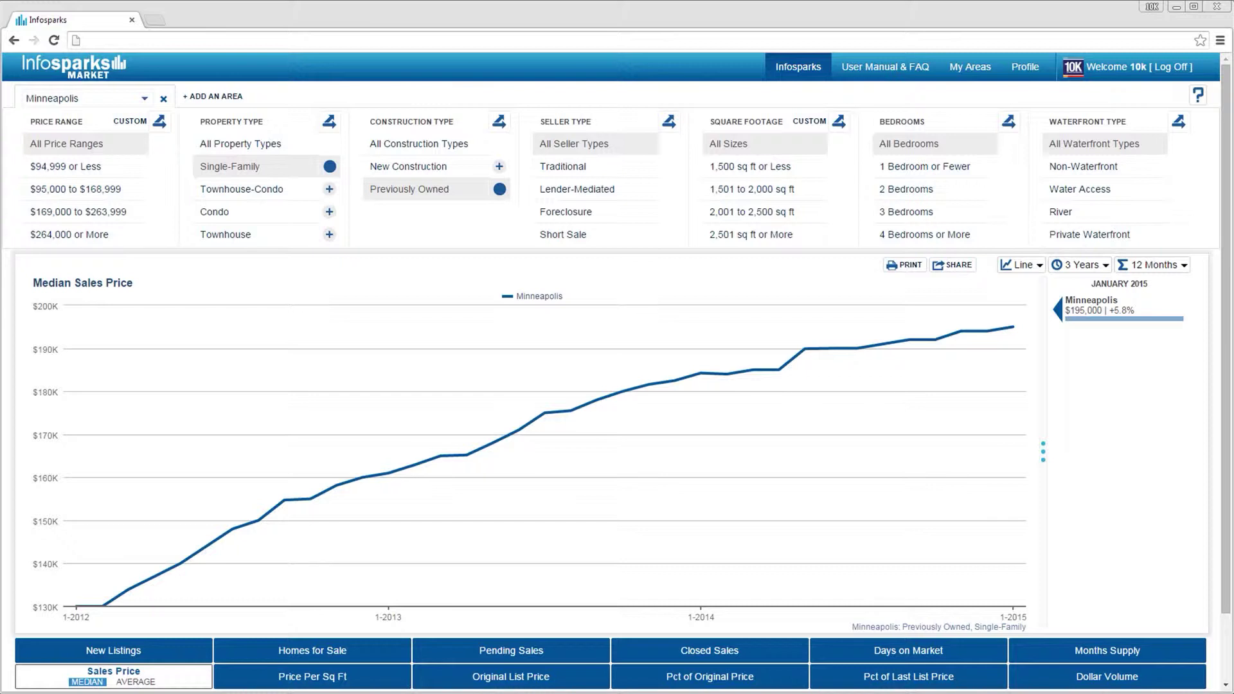
click(1023, 266)
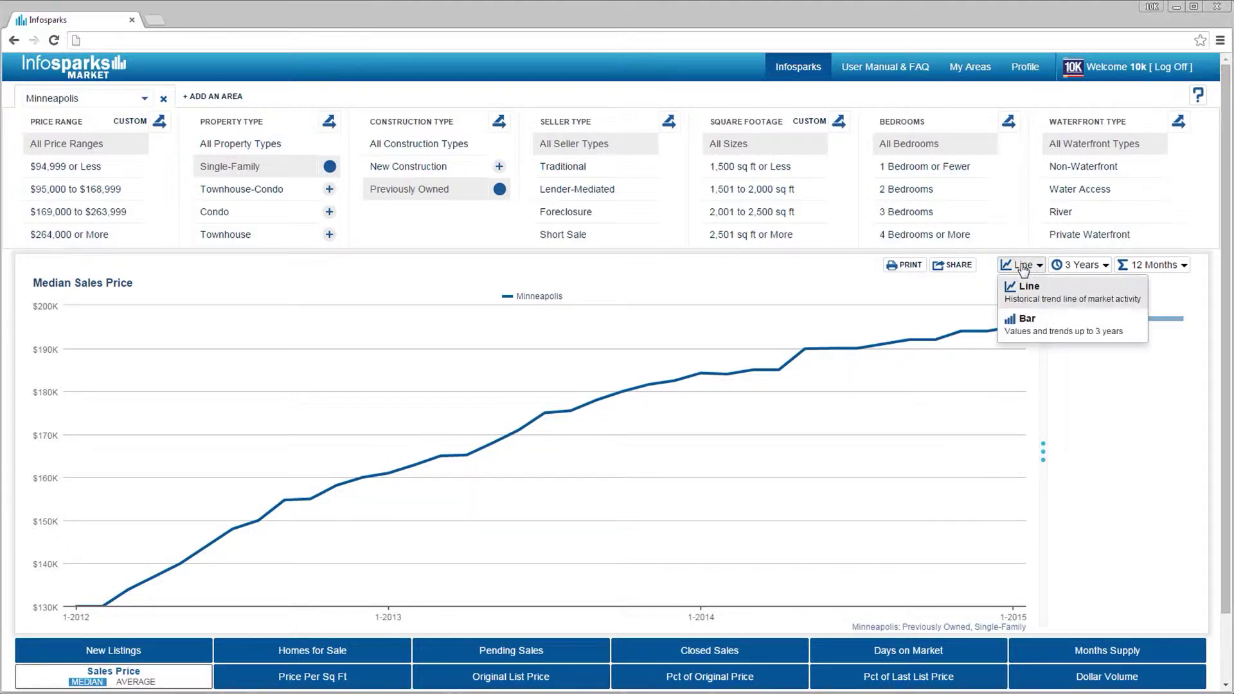
click(1028, 322)
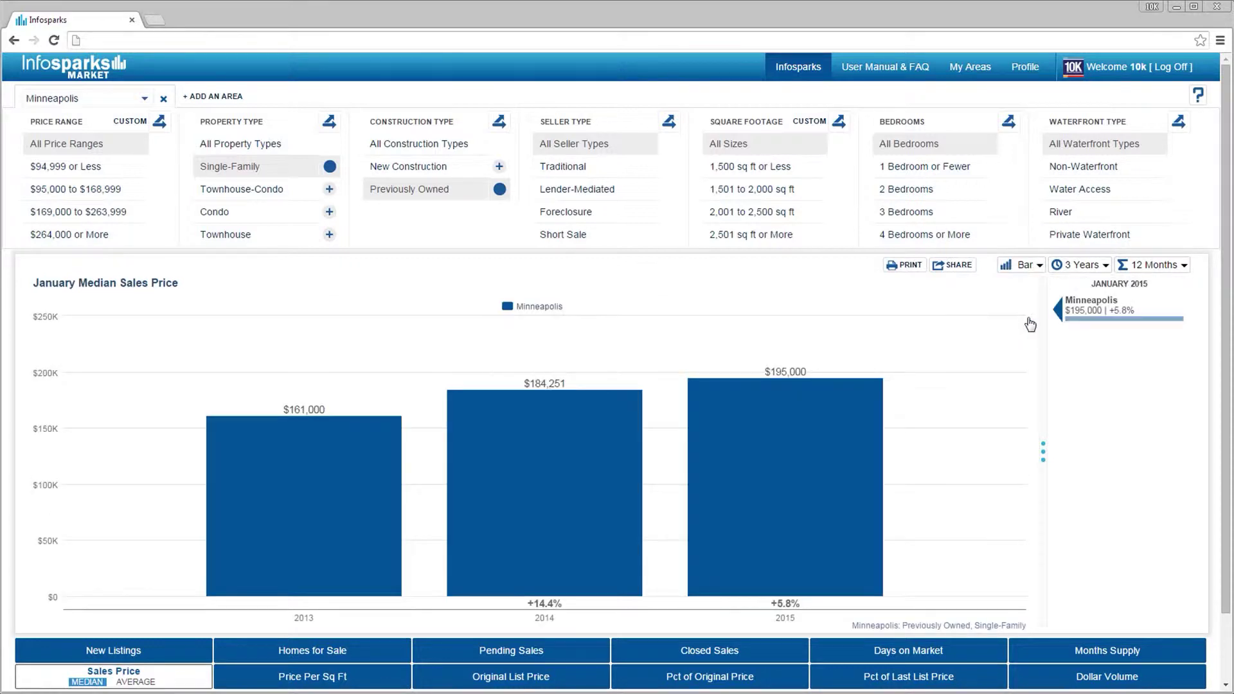
click(1078, 266)
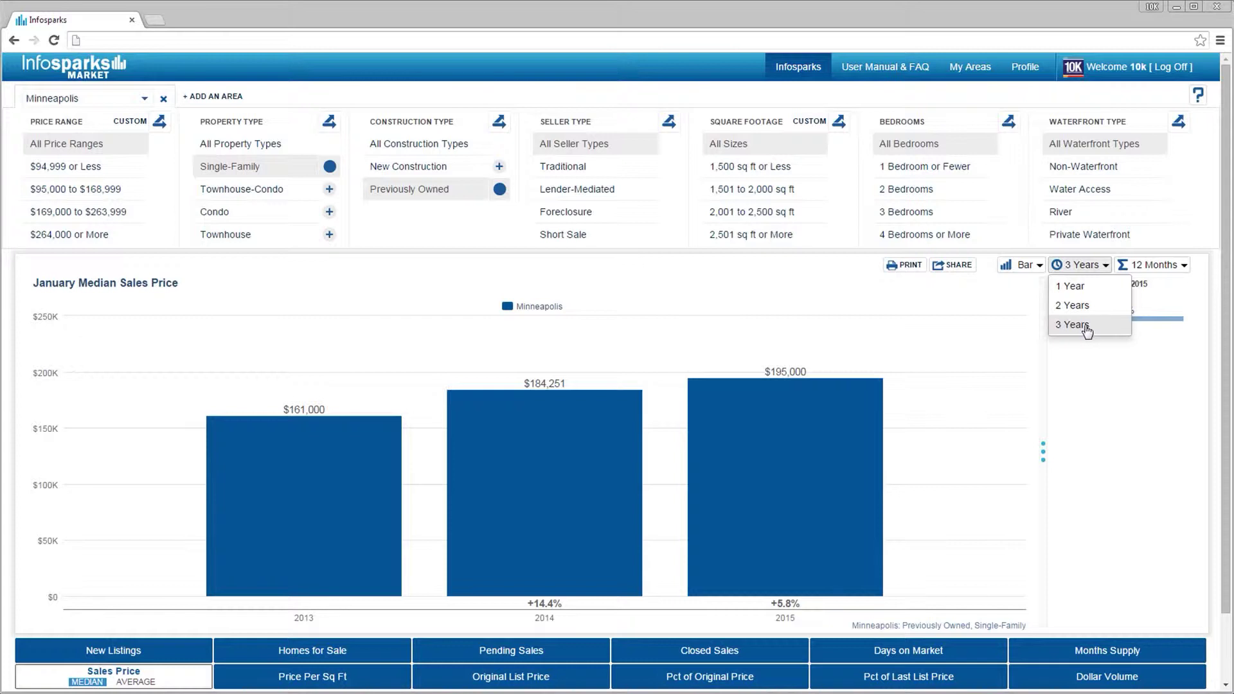
click(1084, 326)
click(1028, 267)
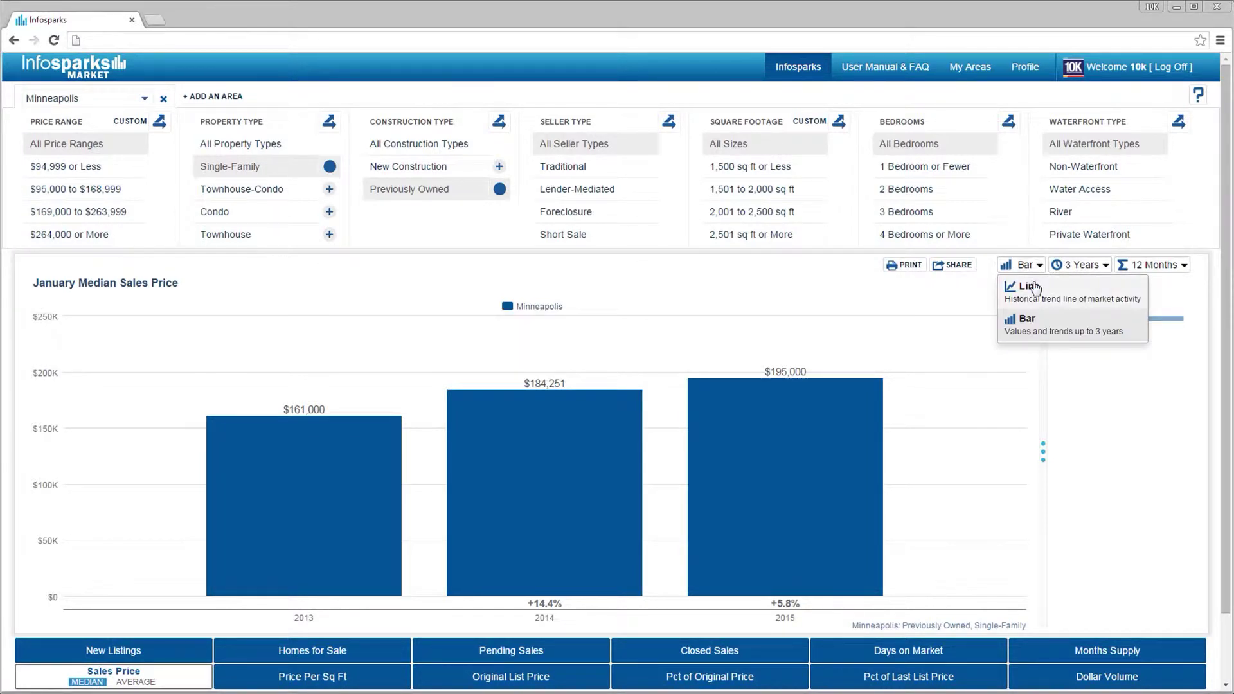
click(1027, 286)
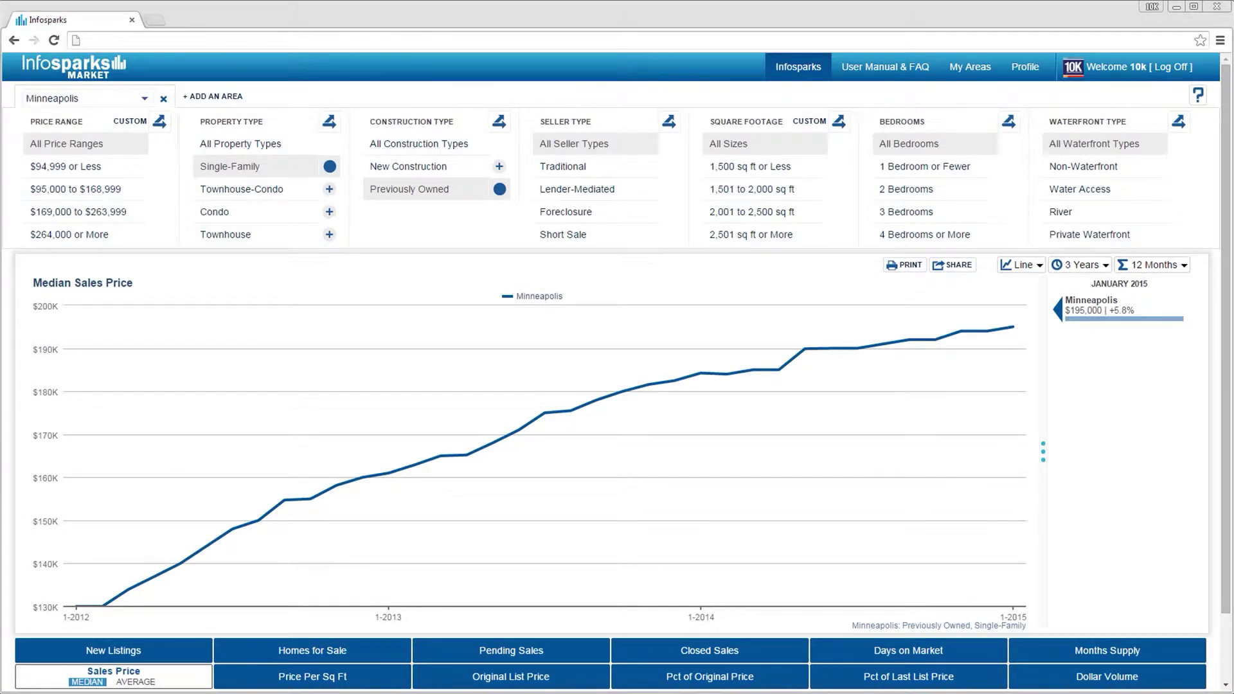
Step: Bring up the chart's share options with Static data shared via Social Media and Email
click(950, 270)
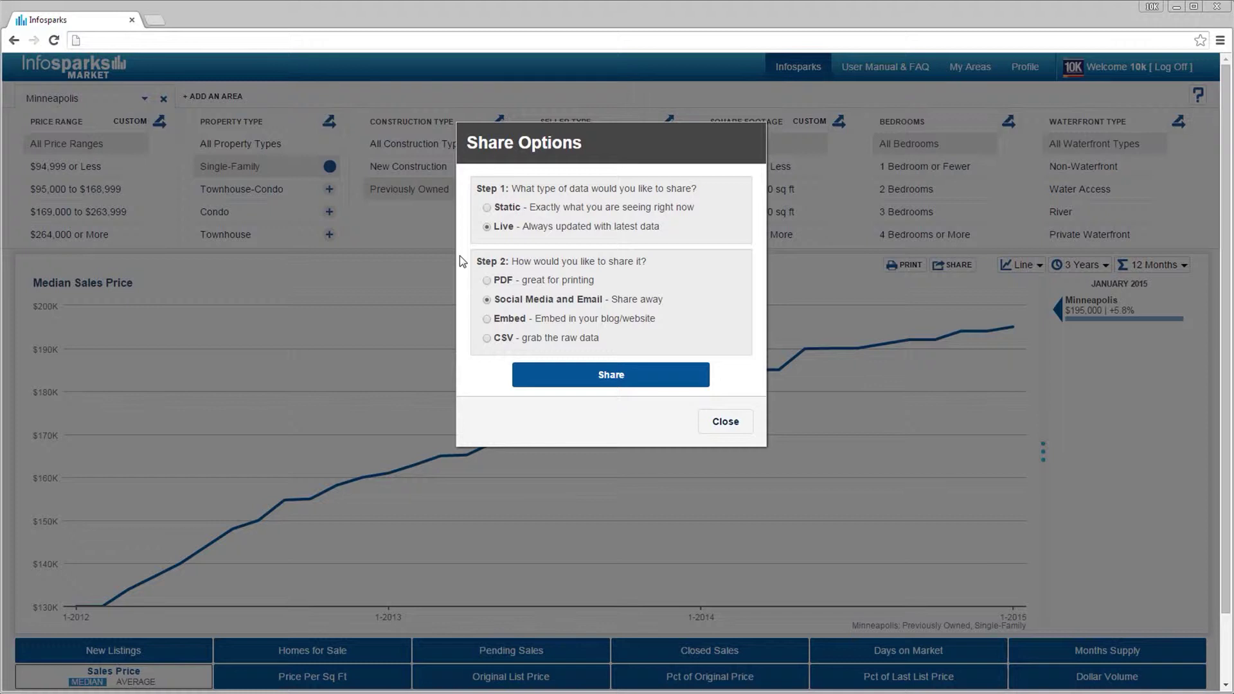
click(487, 208)
click(487, 300)
click(487, 319)
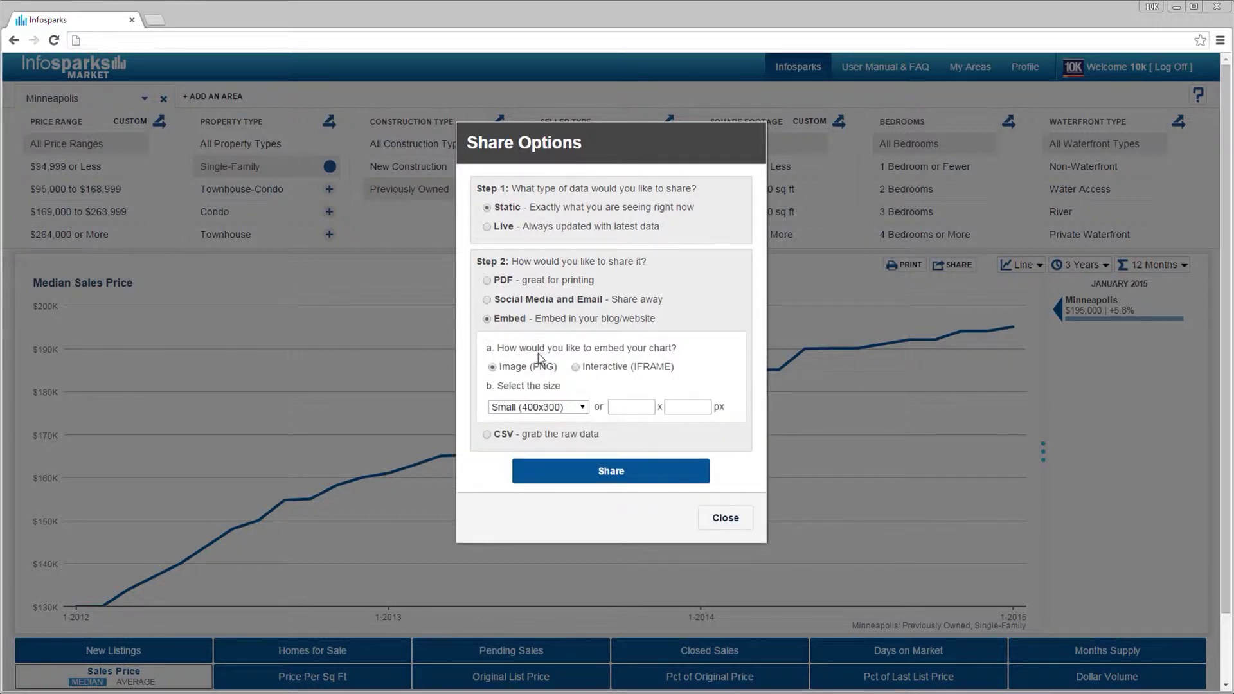
click(550, 405)
click(544, 432)
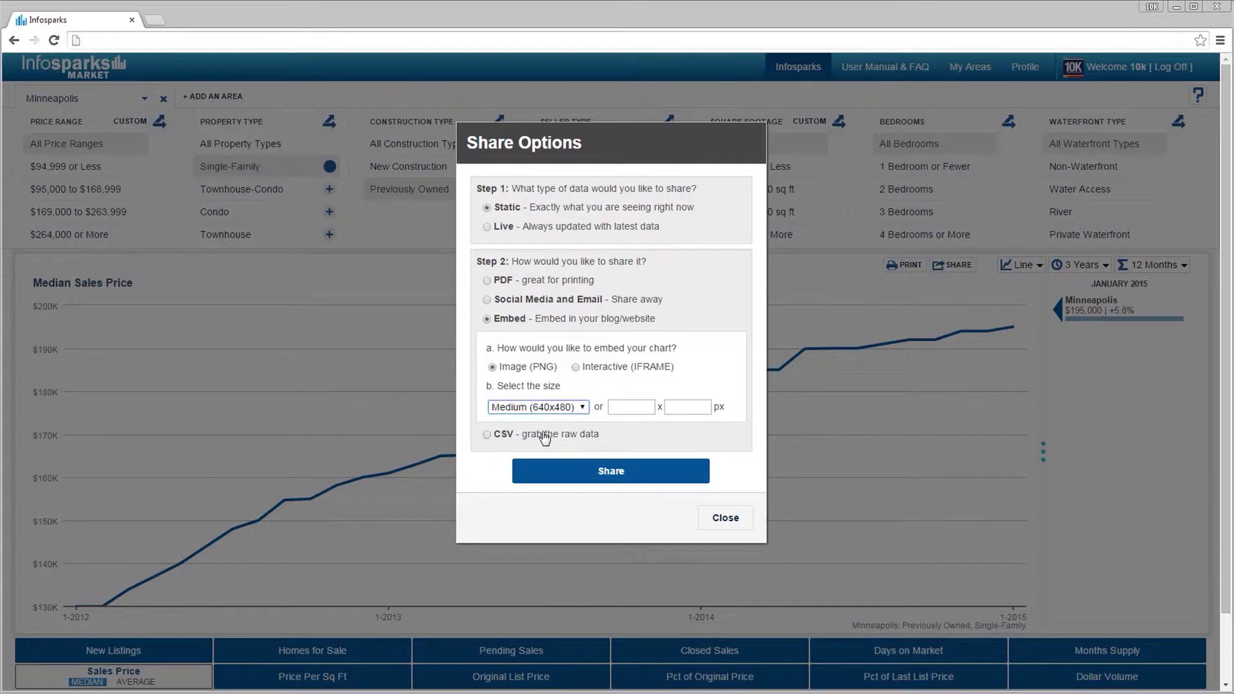
click(487, 435)
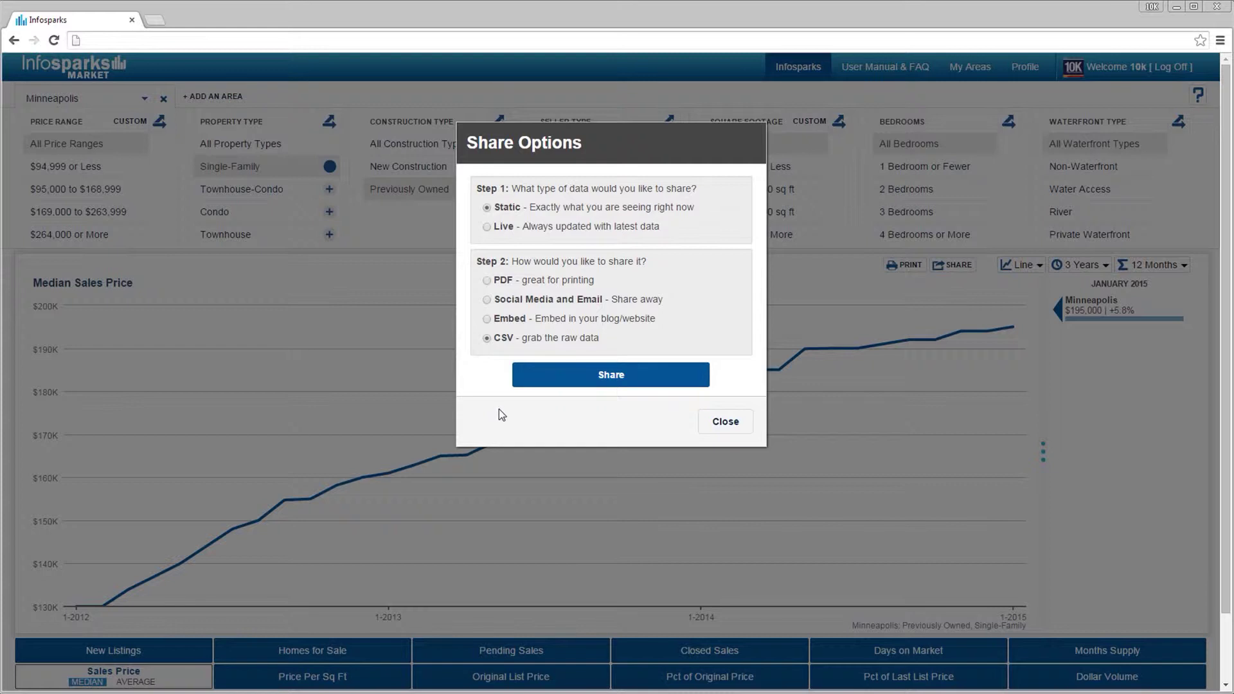
click(596, 378)
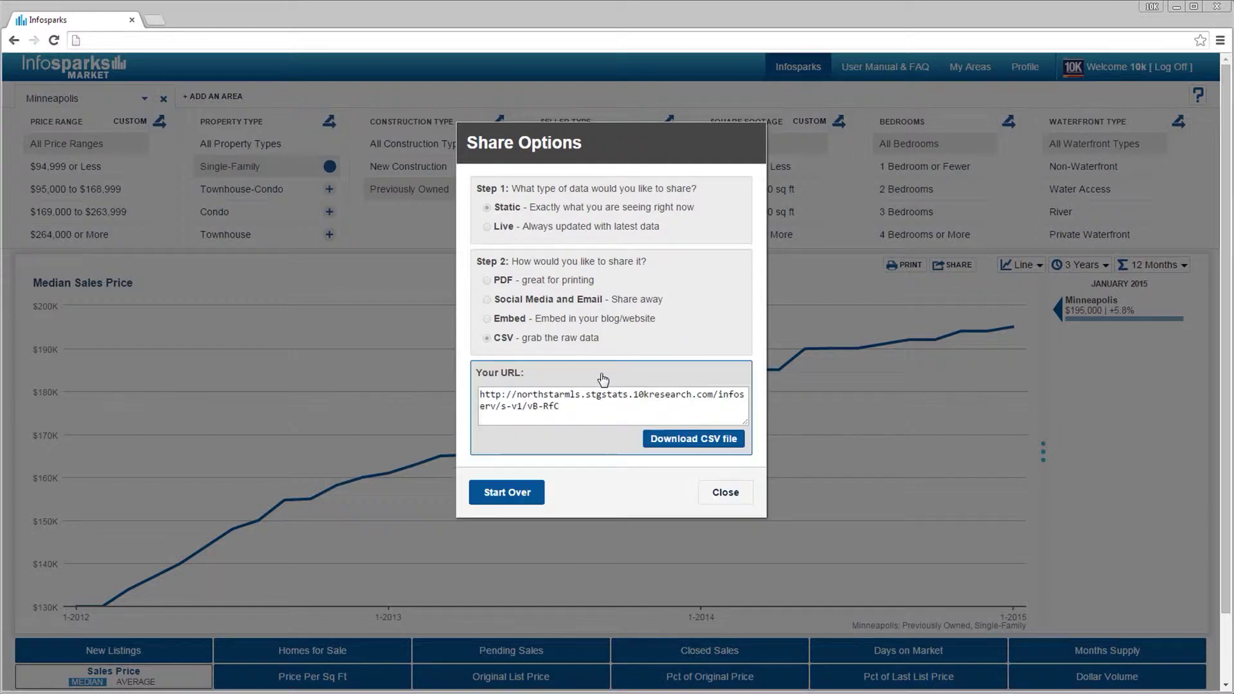
click(519, 492)
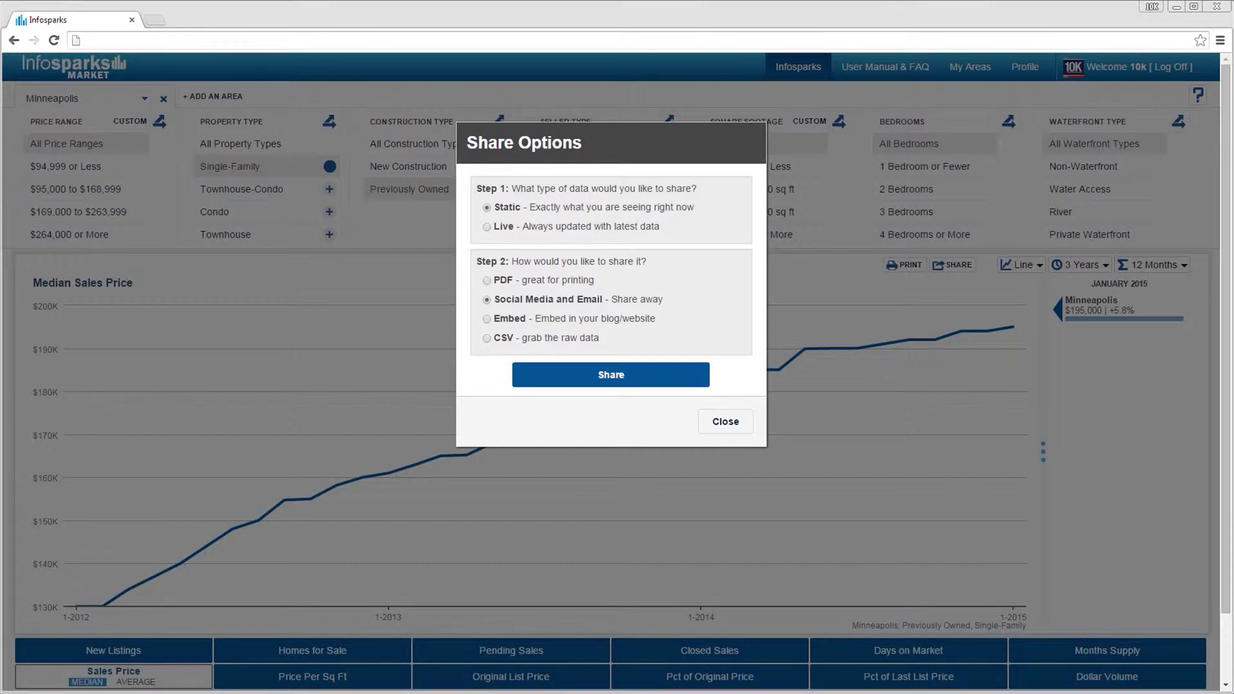
Step: Switch the share to Live, always-updated data and generate the share link
click(488, 227)
click(556, 373)
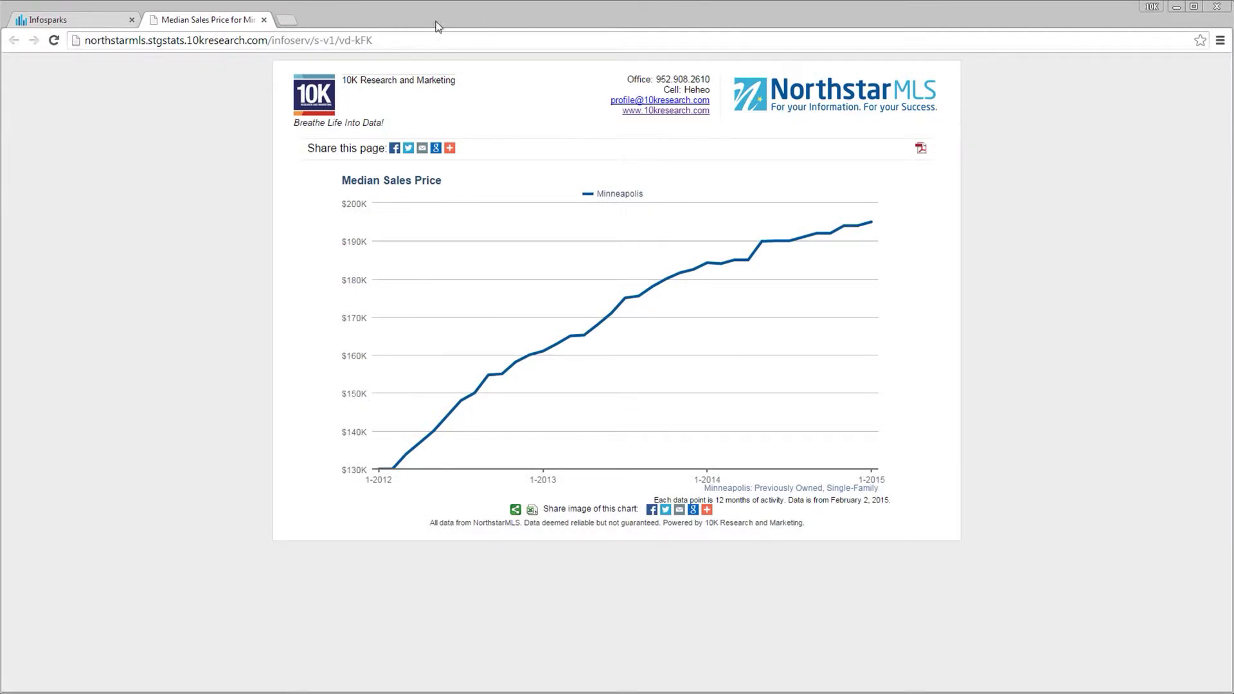
Step: Explore the shared chart page's address, sharing services list, PDF view and enlarged chart image
click(364, 41)
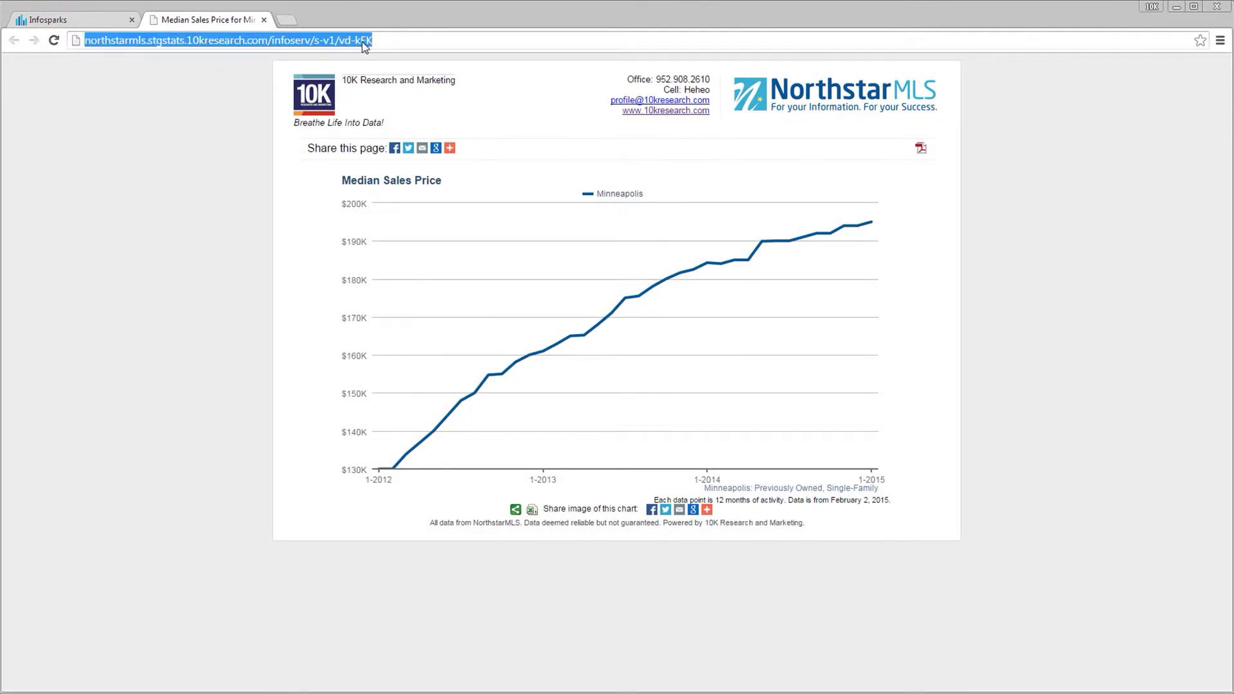
click(245, 176)
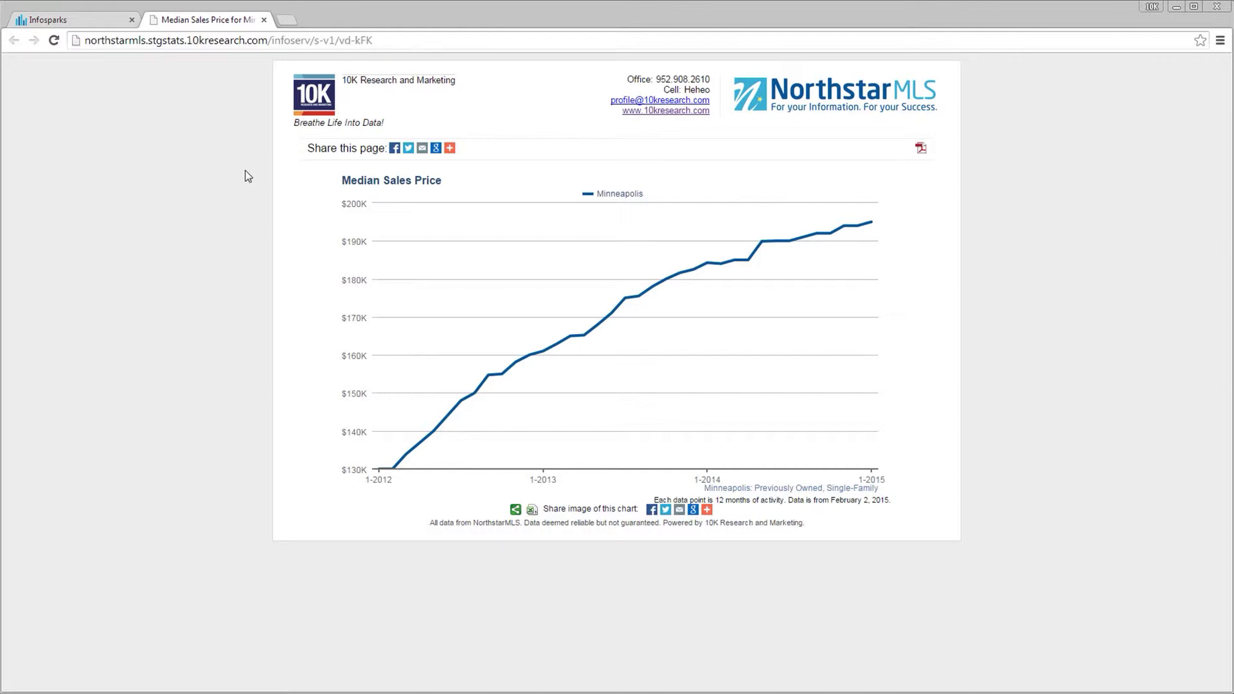
click(450, 148)
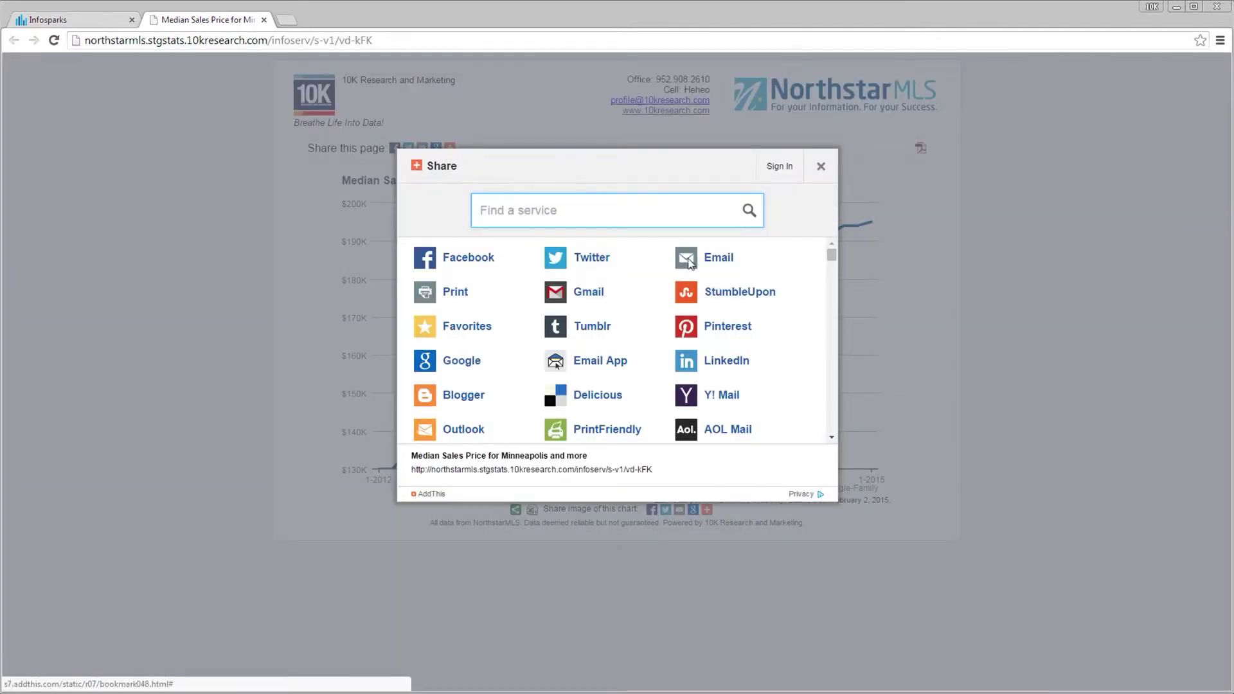
scroll(761, 304, down, 3)
scroll(762, 305, down, 3)
click(821, 166)
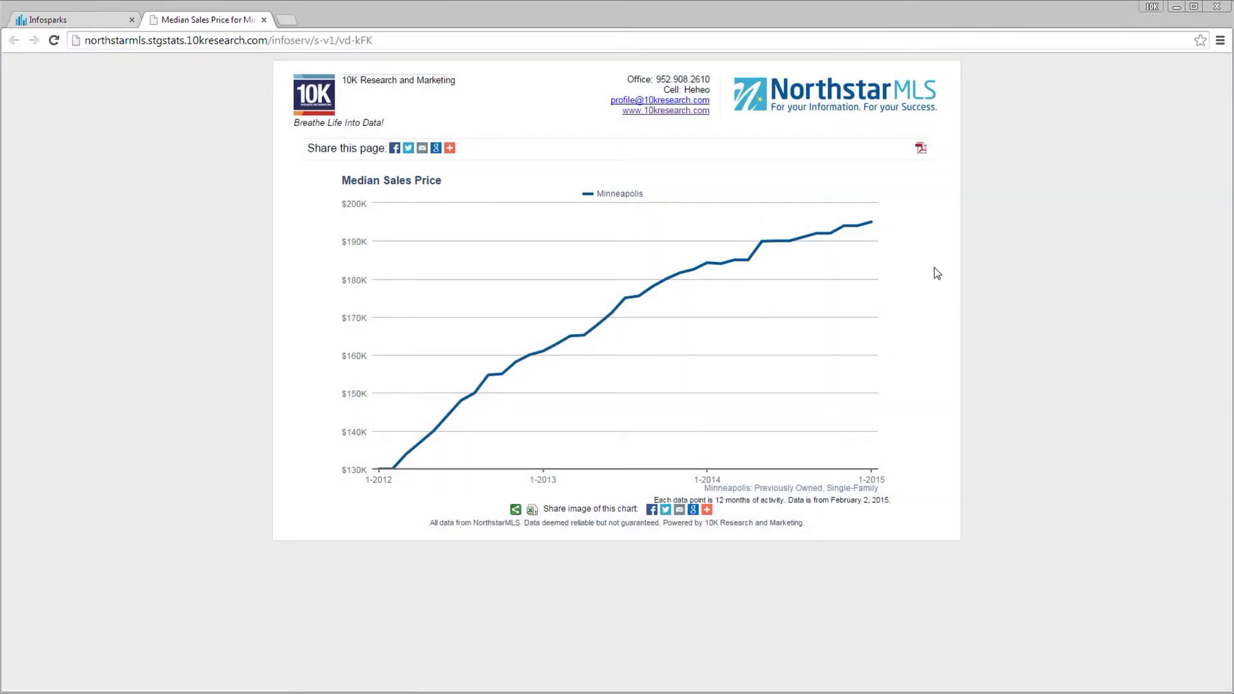
click(921, 149)
click(517, 510)
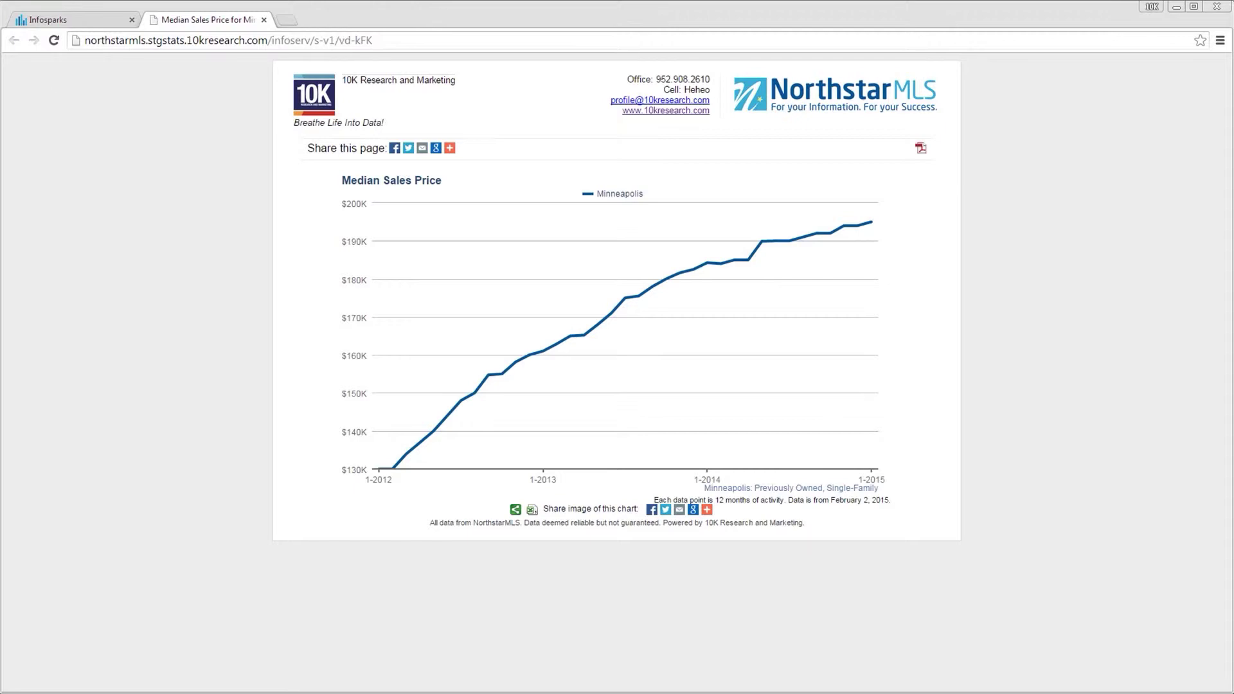
Step: Close the shared page and share options, then add Saint Paul as a comparison area
click(262, 21)
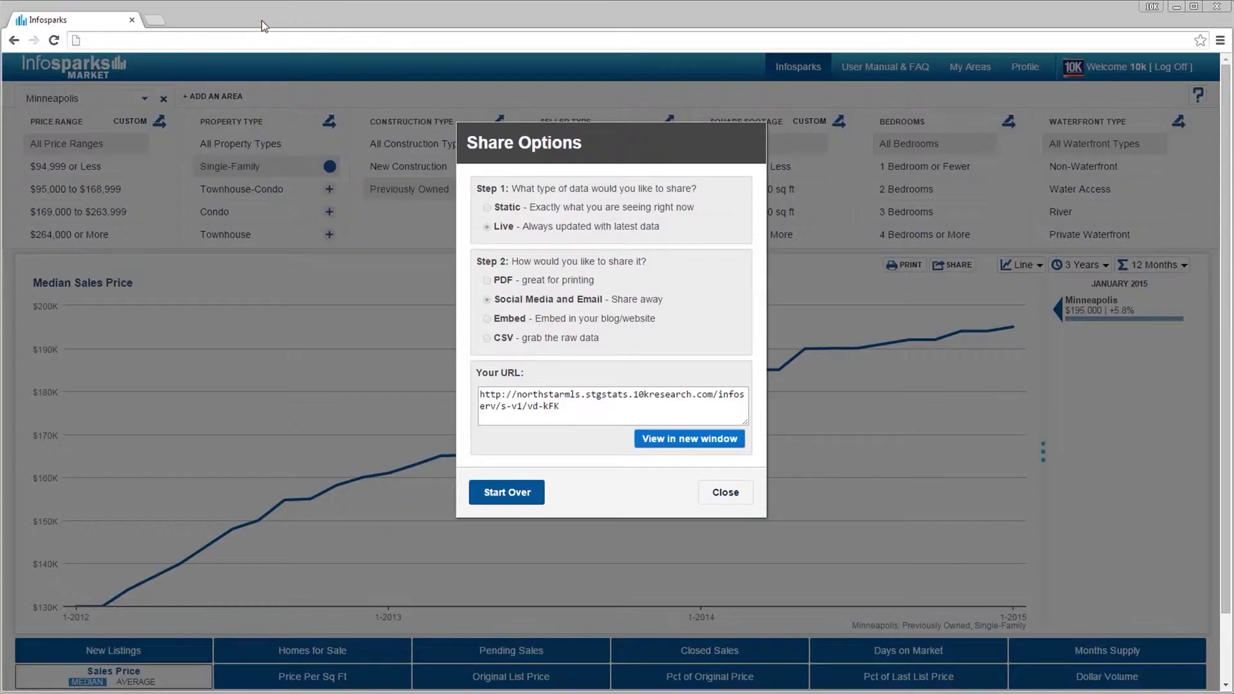
click(716, 493)
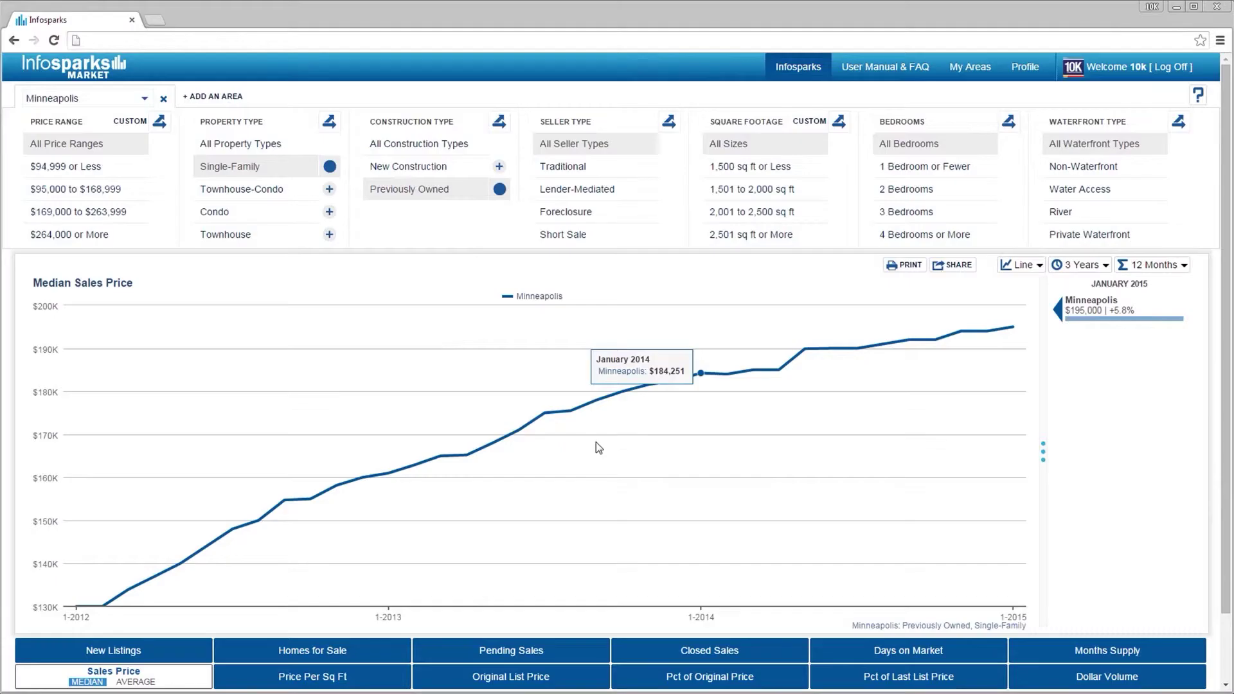
click(224, 96)
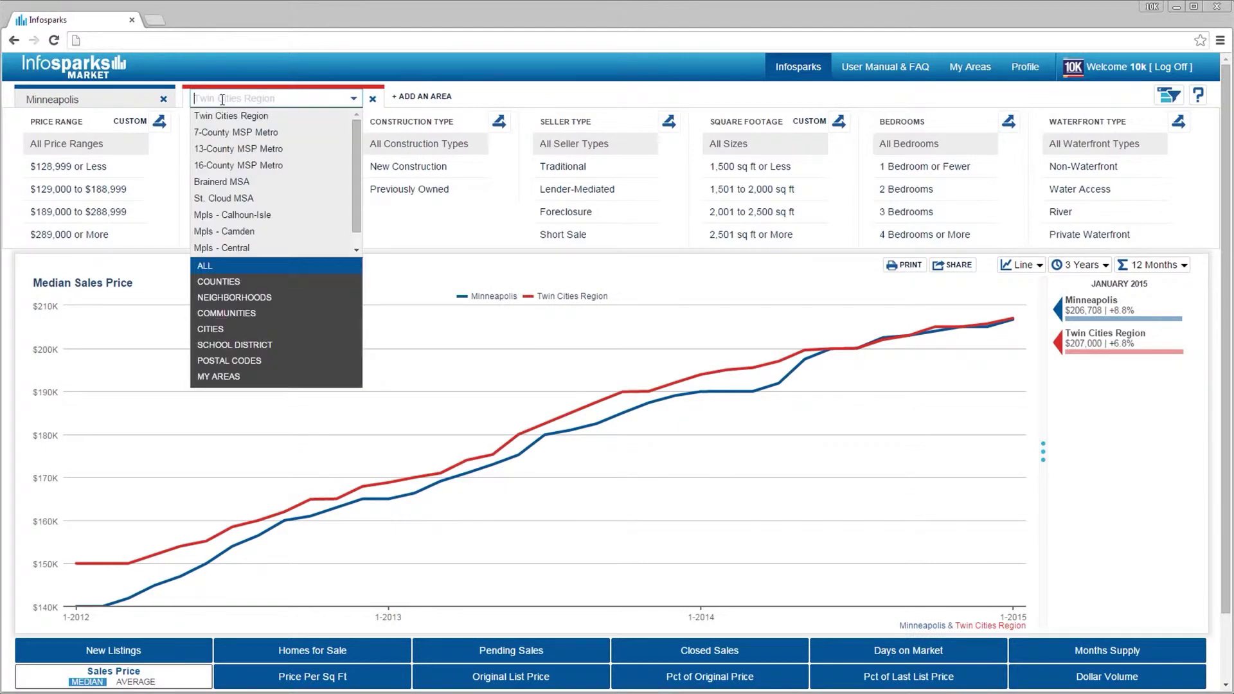
text(Saain)
key(BackSpace)
key(BackSpace)
key(BackSpace)
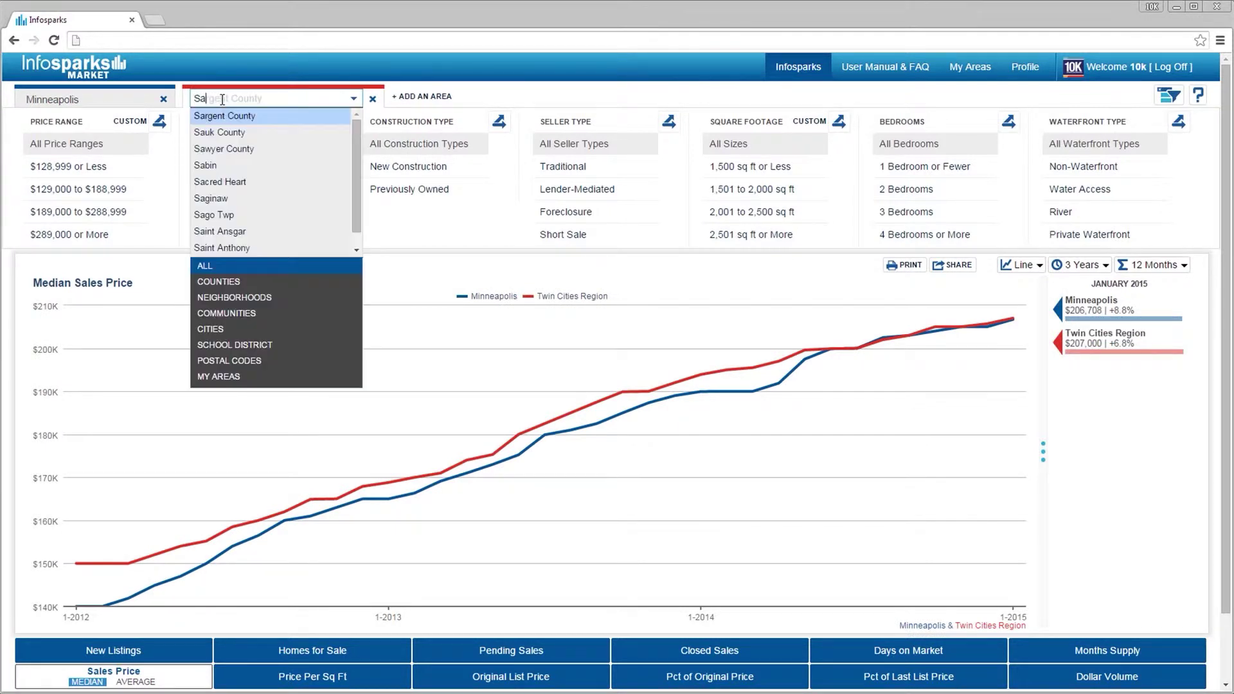
text(int Paul)
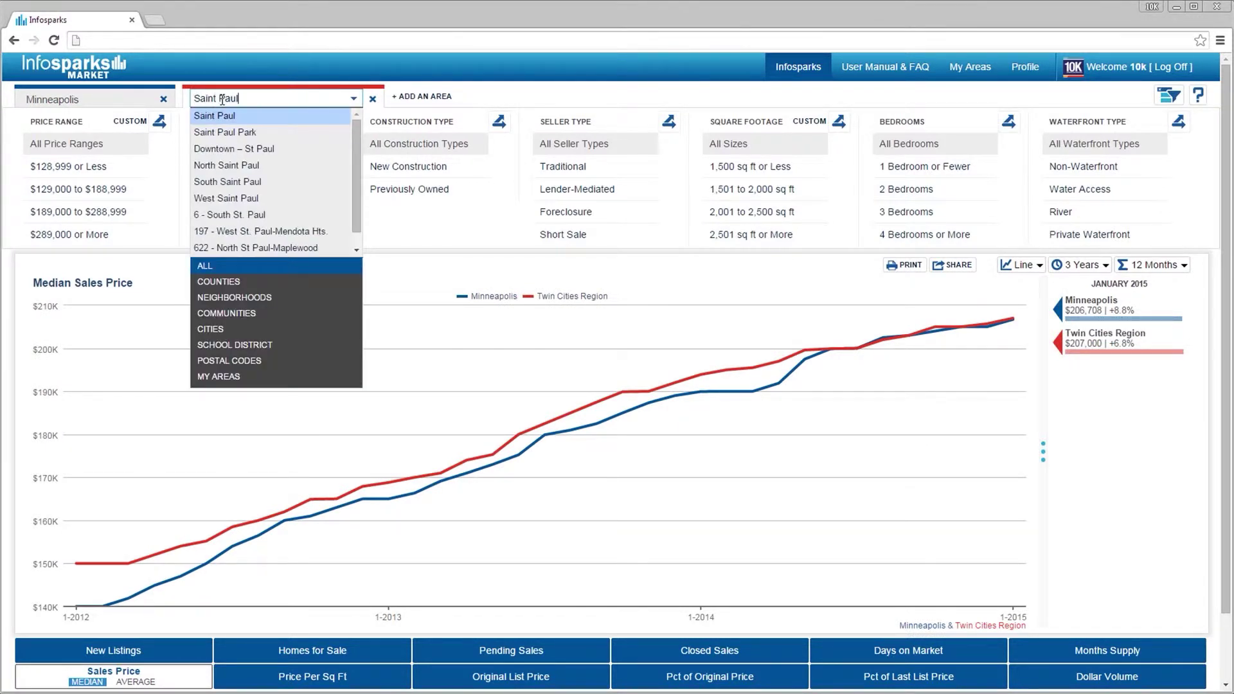
click(221, 118)
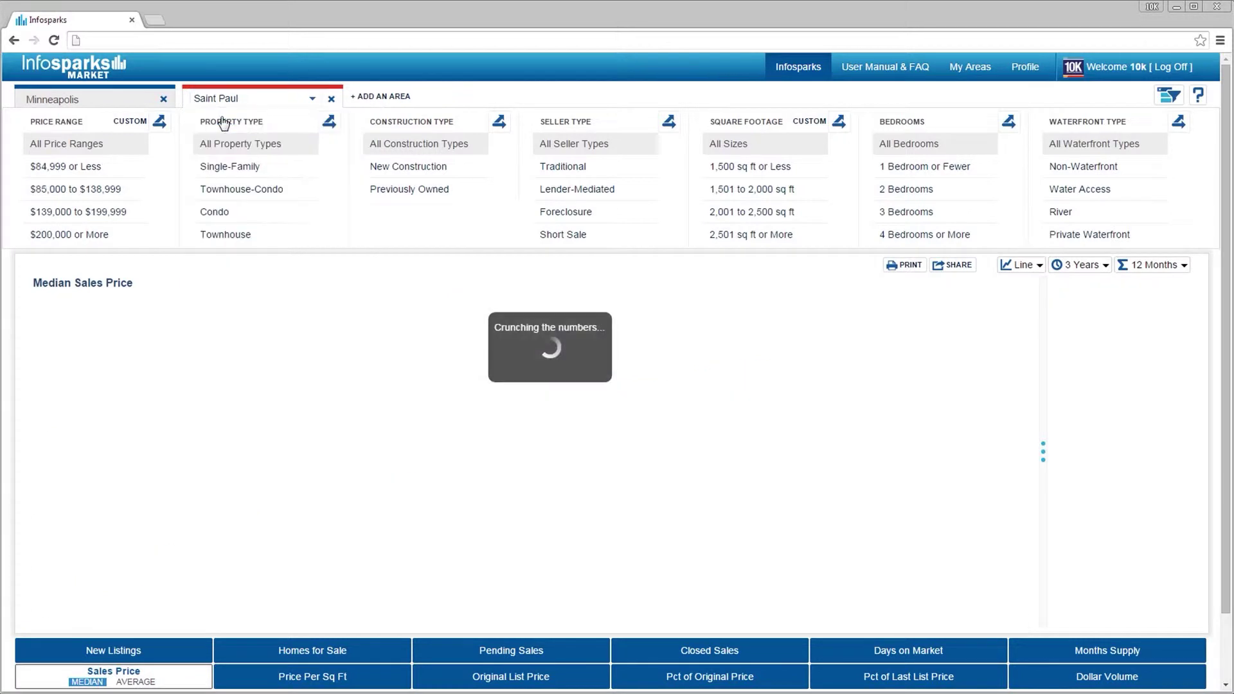
Step: Break the chart out by property type, including all construction types
click(435, 179)
click(270, 176)
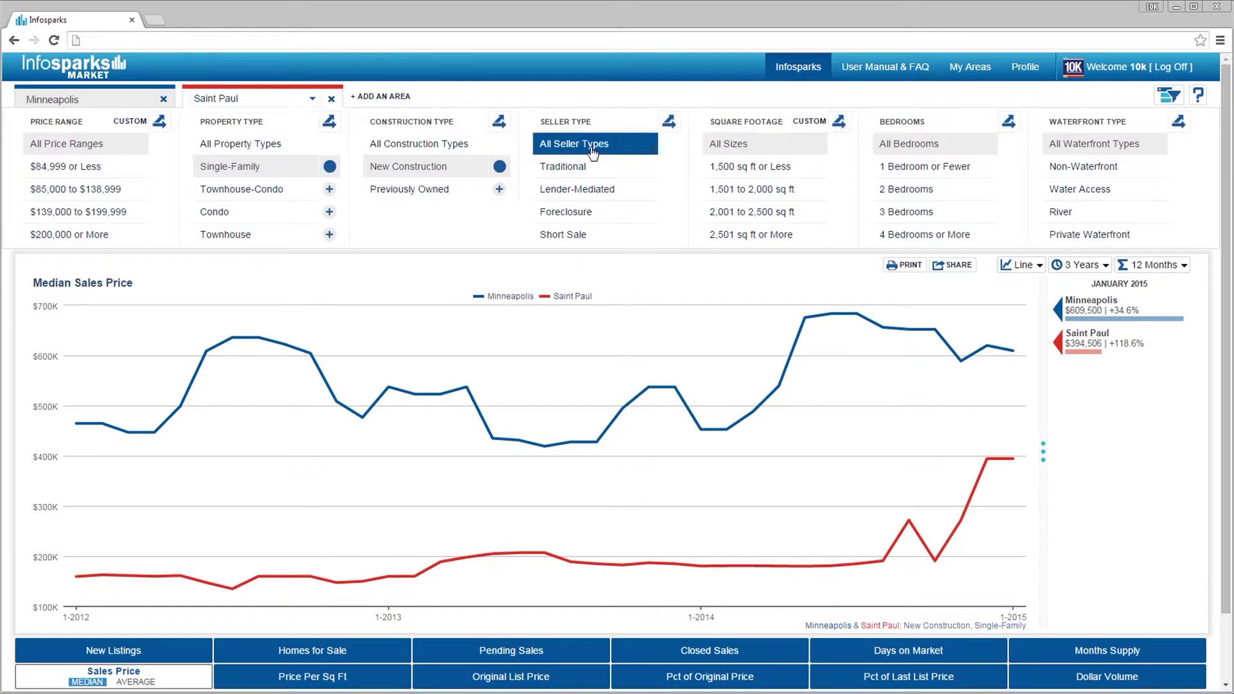
click(331, 166)
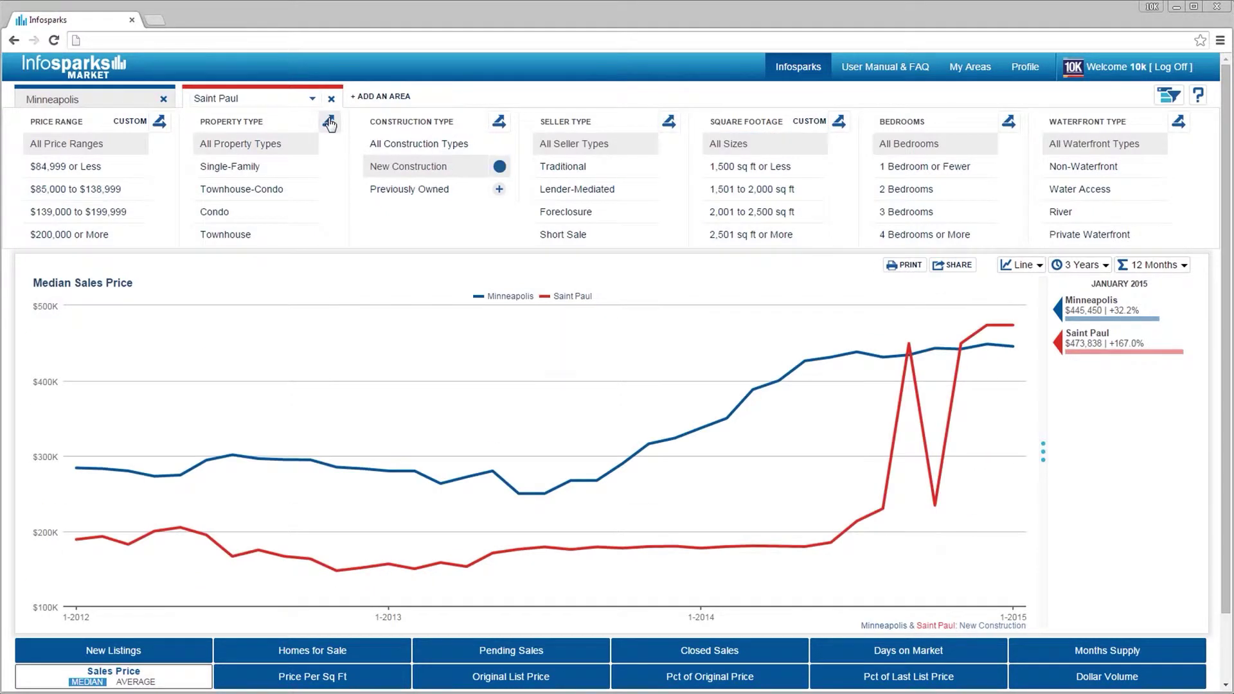
click(330, 123)
click(499, 166)
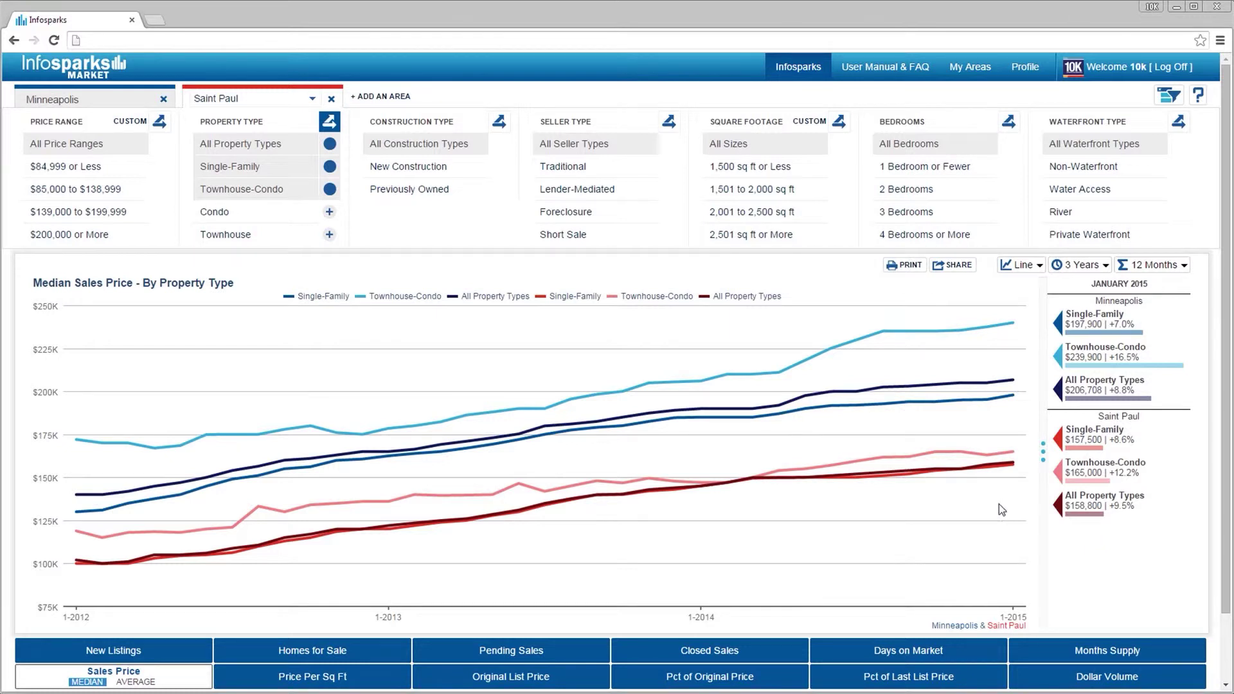
Step: Hide and re-show the Minneapolis Townhouse-Condo and Single-Family lines
click(392, 297)
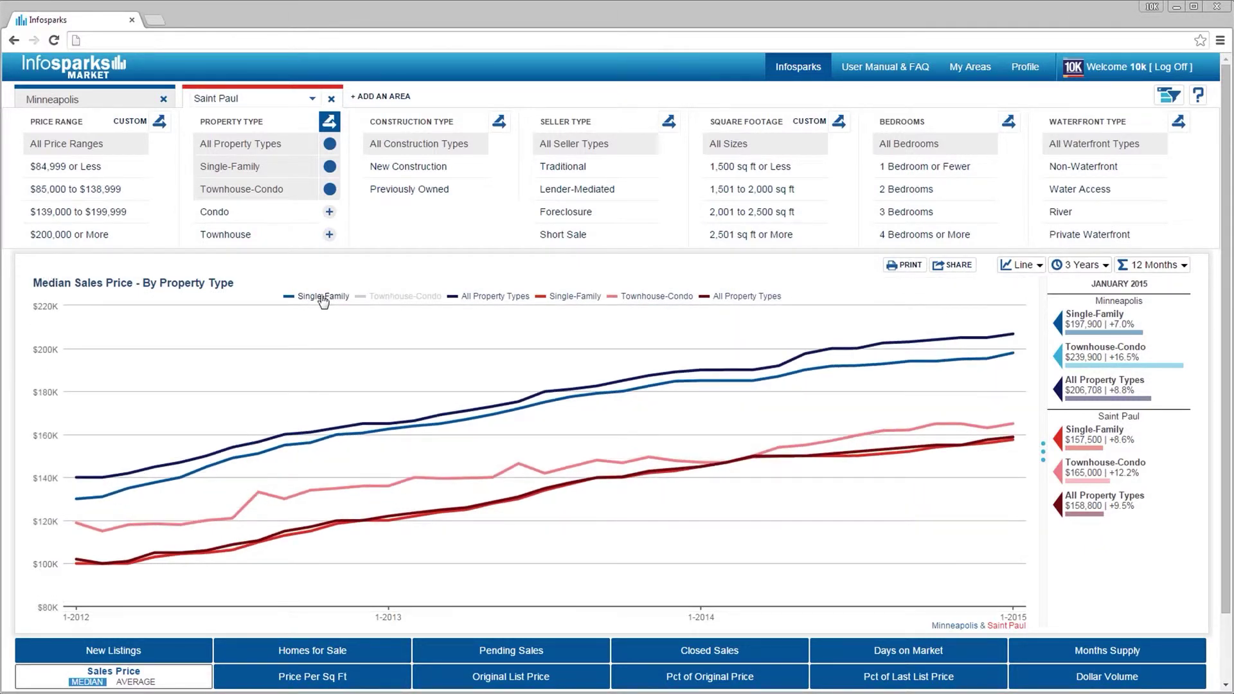
click(323, 299)
click(324, 299)
click(397, 297)
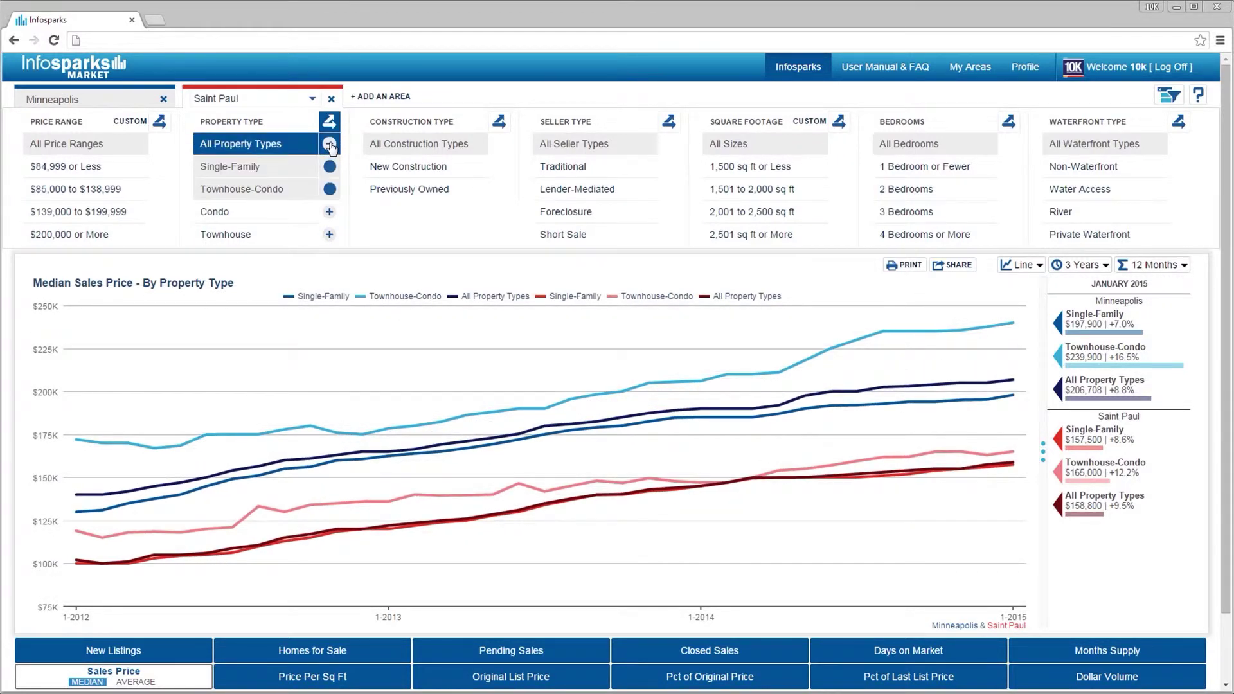
Step: Keep All Property Types lines on the chart and leave Condo excluded
click(329, 144)
click(330, 214)
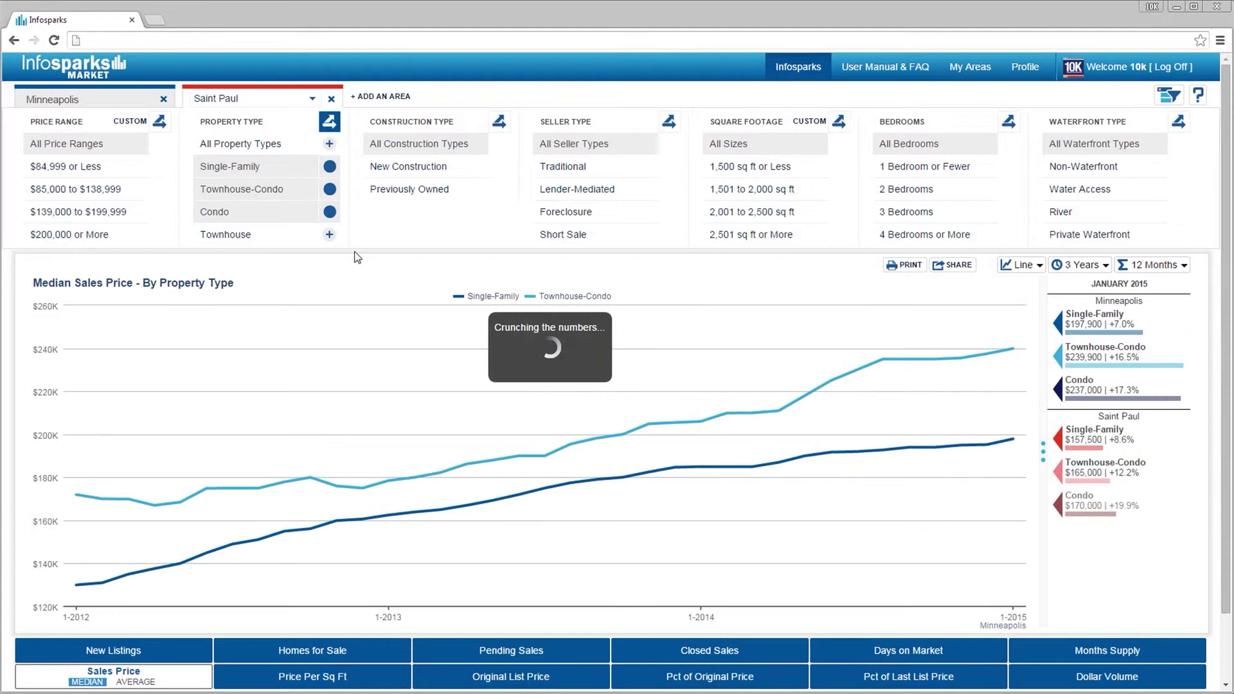
click(329, 213)
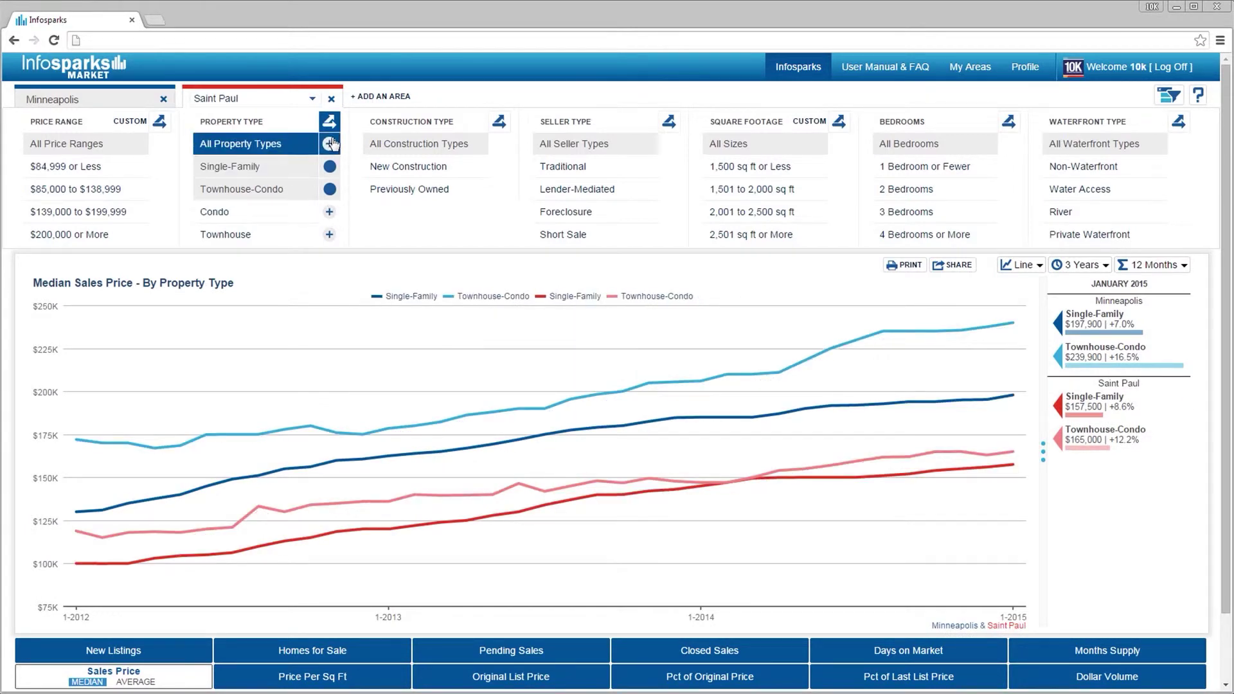
click(330, 144)
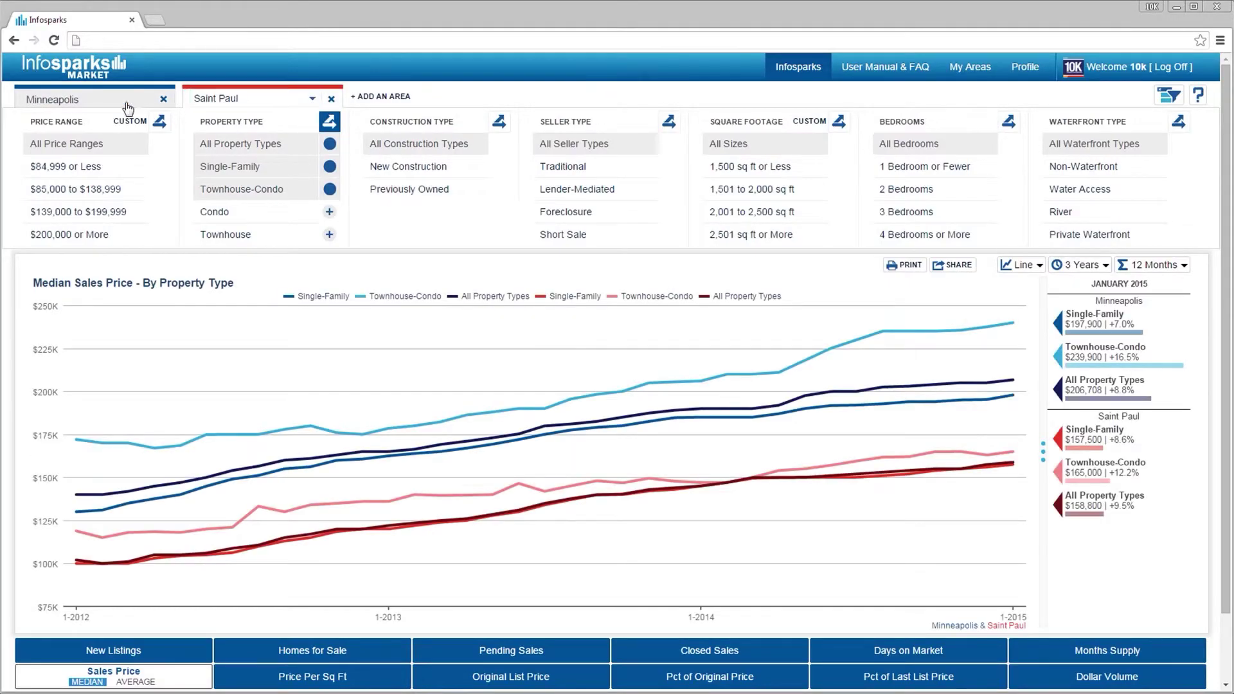
click(125, 100)
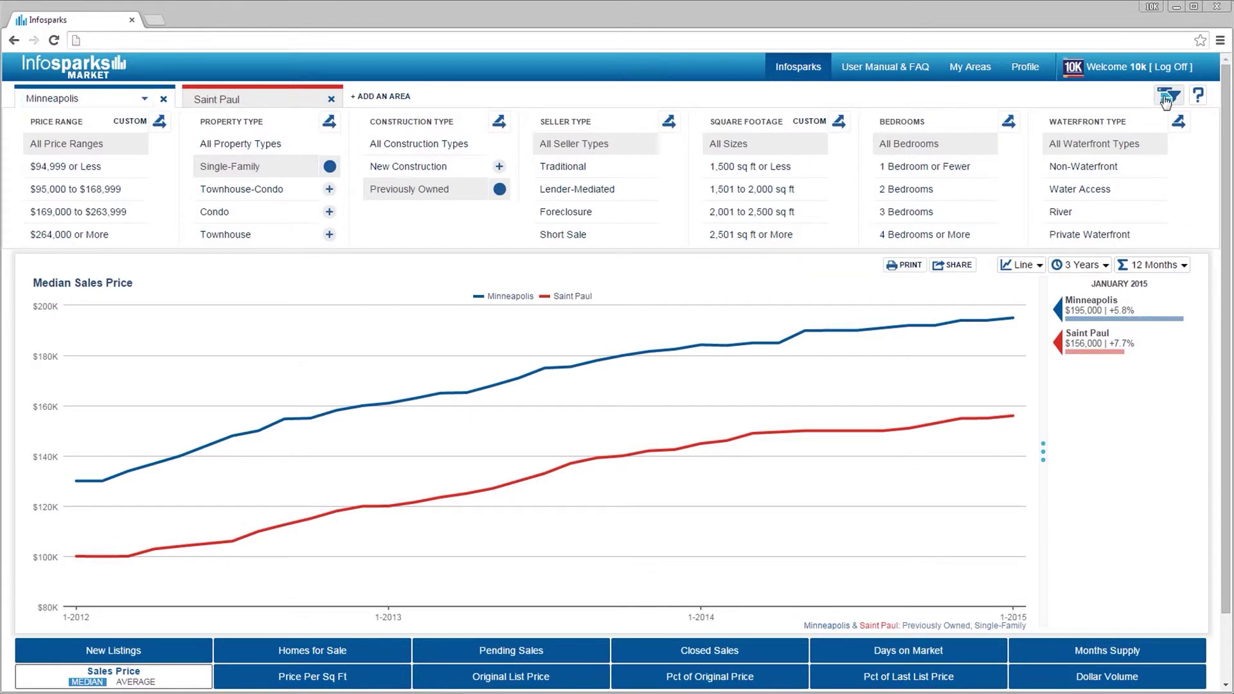
Step: Unlink the shared filters so Saint Paul runs unfiltered, checking both cities' filter settings
click(1167, 98)
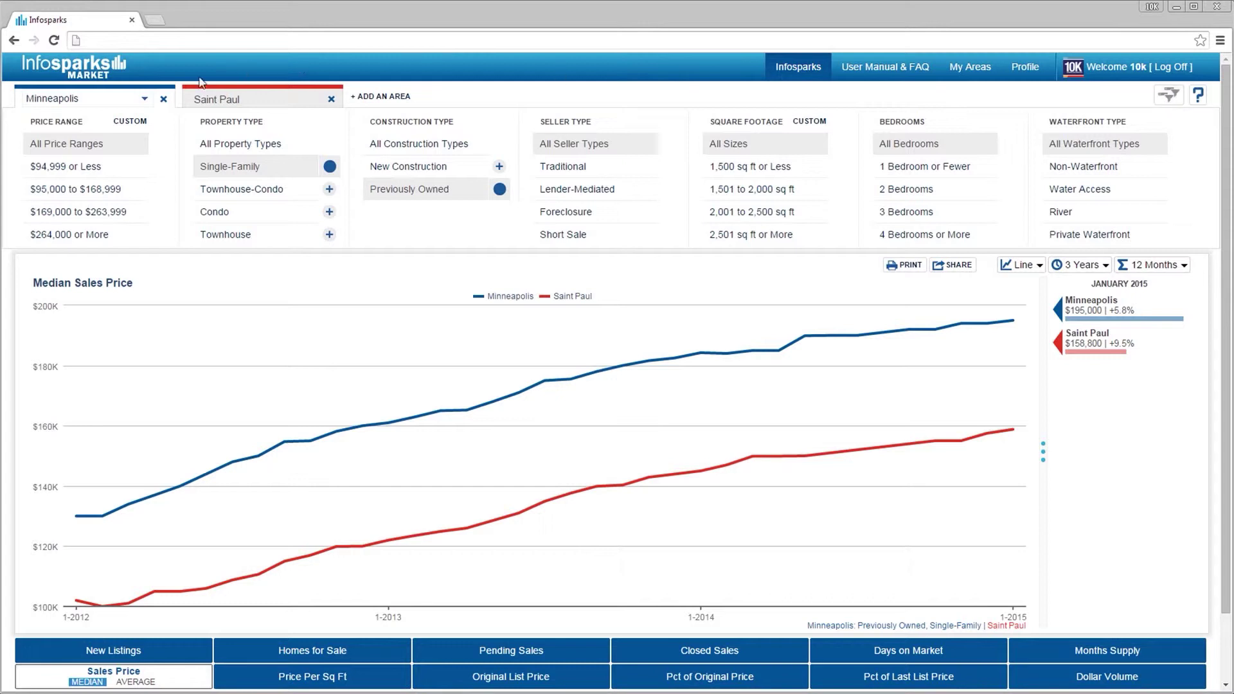
click(256, 101)
click(111, 103)
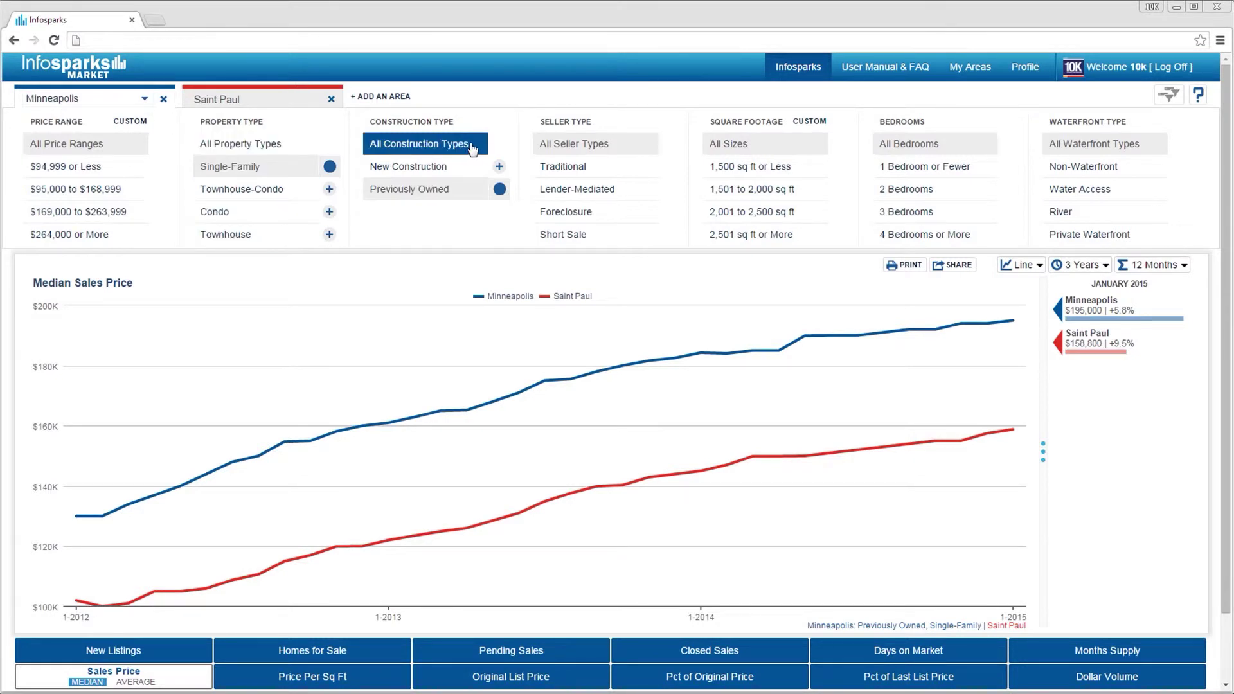
Step: Define Minneapolis price ranges 400–600, 600–800, 800–1000 thousand and chart $400,000–$600,999
click(131, 122)
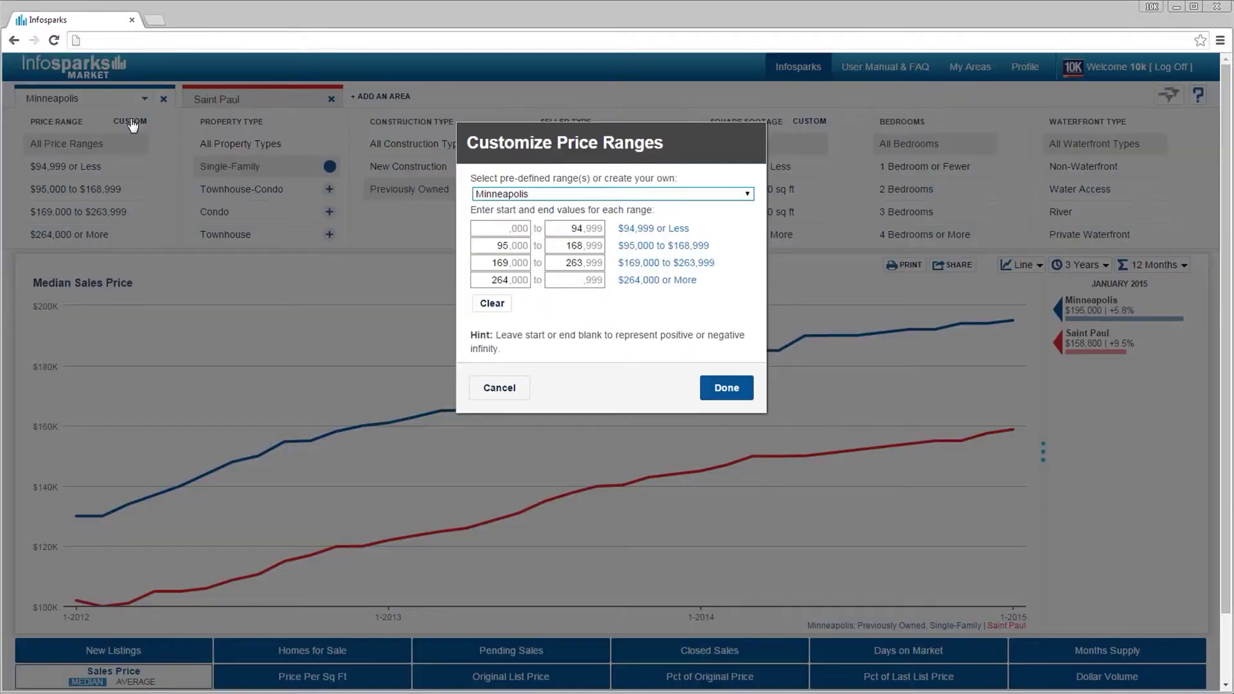
click(503, 194)
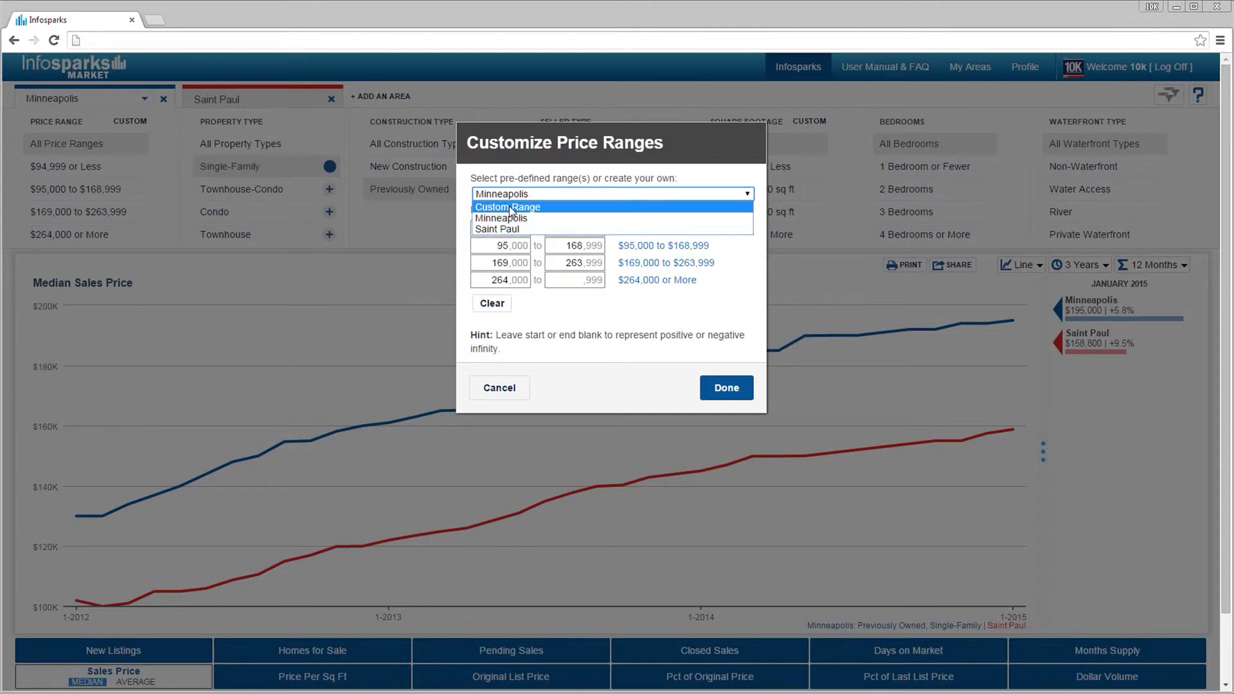
click(501, 213)
text(400)
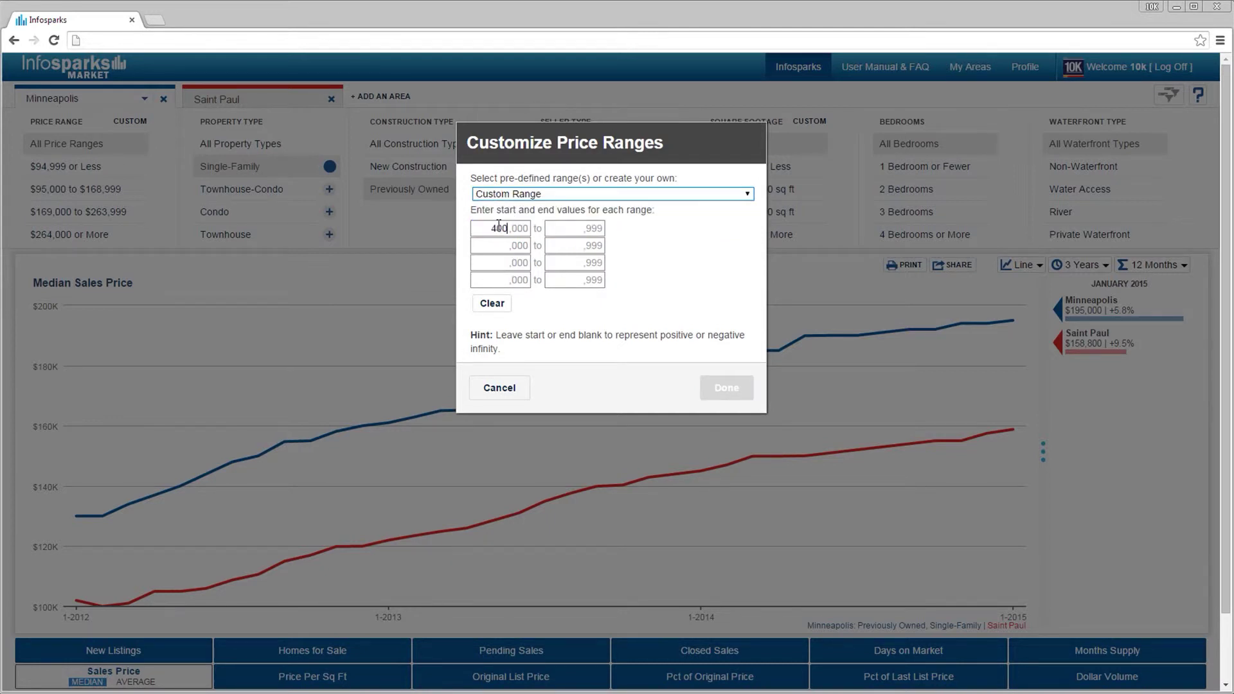
key(Tab)
text(0)
text(60)
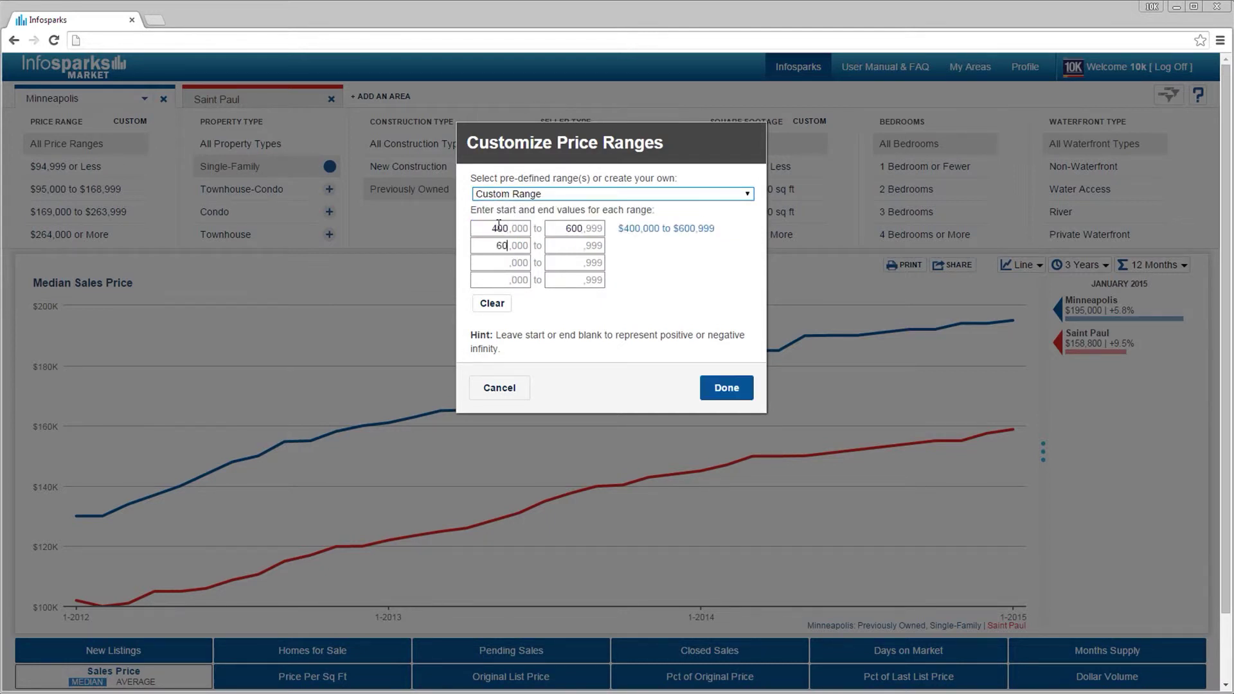
key(Tab)
key(Tab)
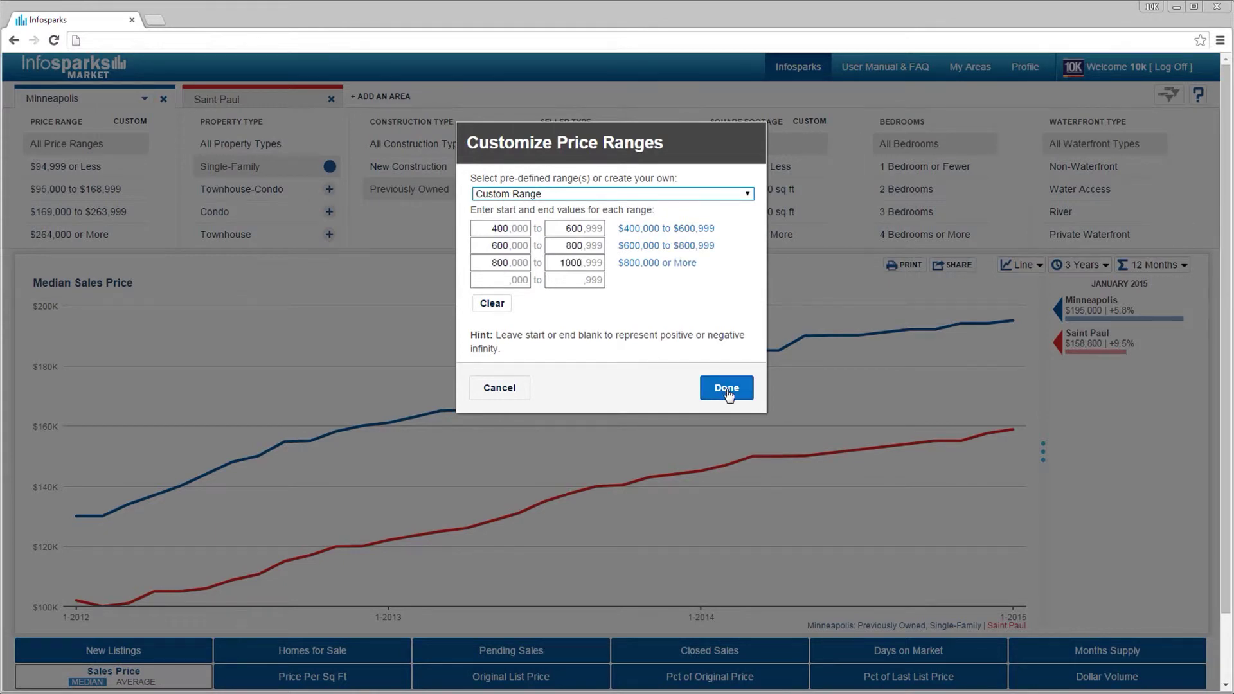
click(727, 388)
click(29, 166)
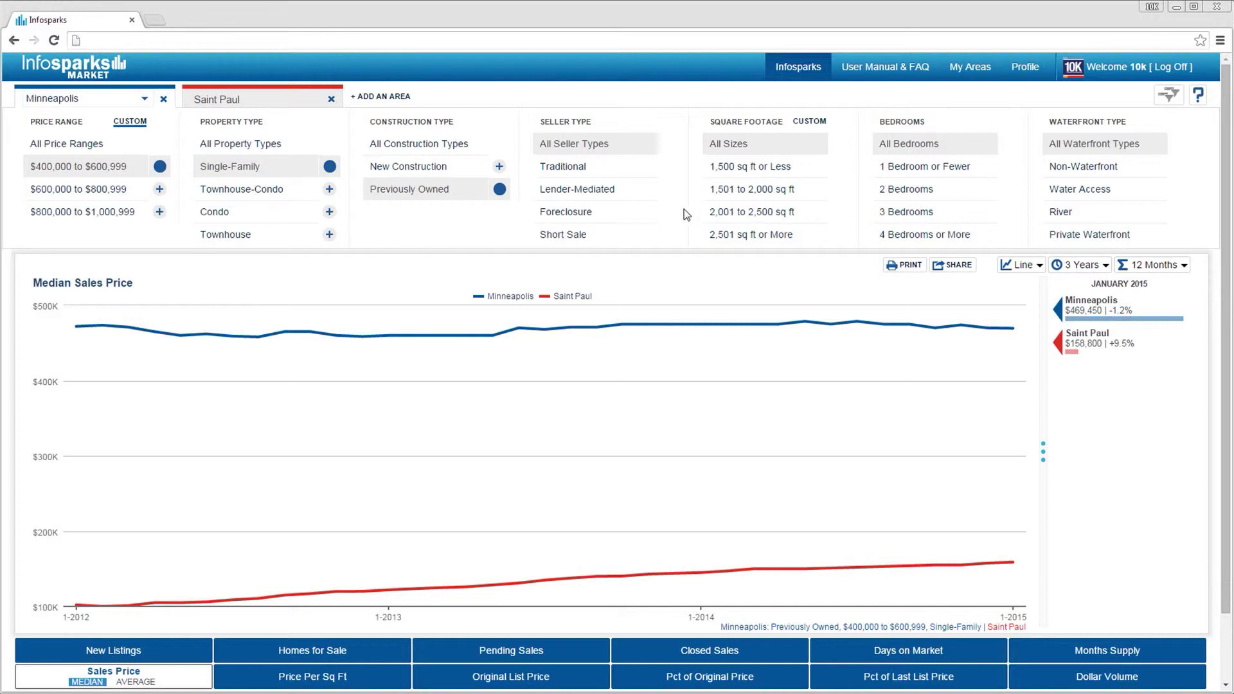
Step: In My Areas, draw a circular area around N 3rd St downtown
click(969, 71)
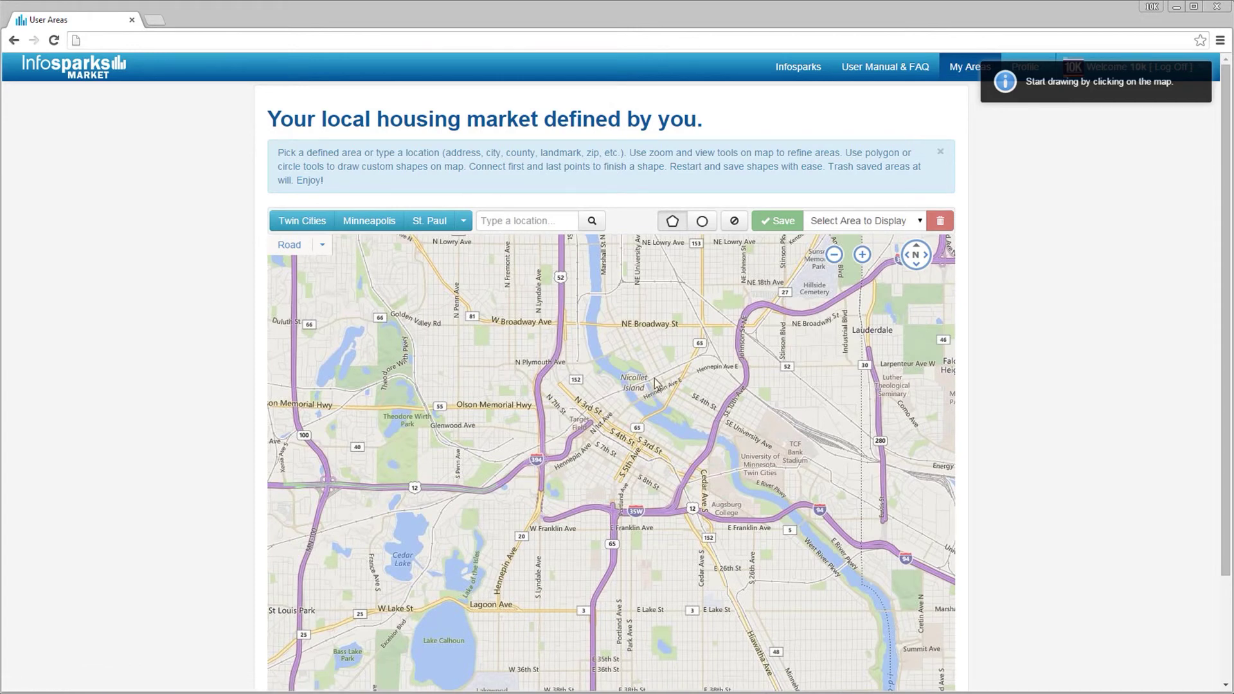
scroll(625, 421, up, 2)
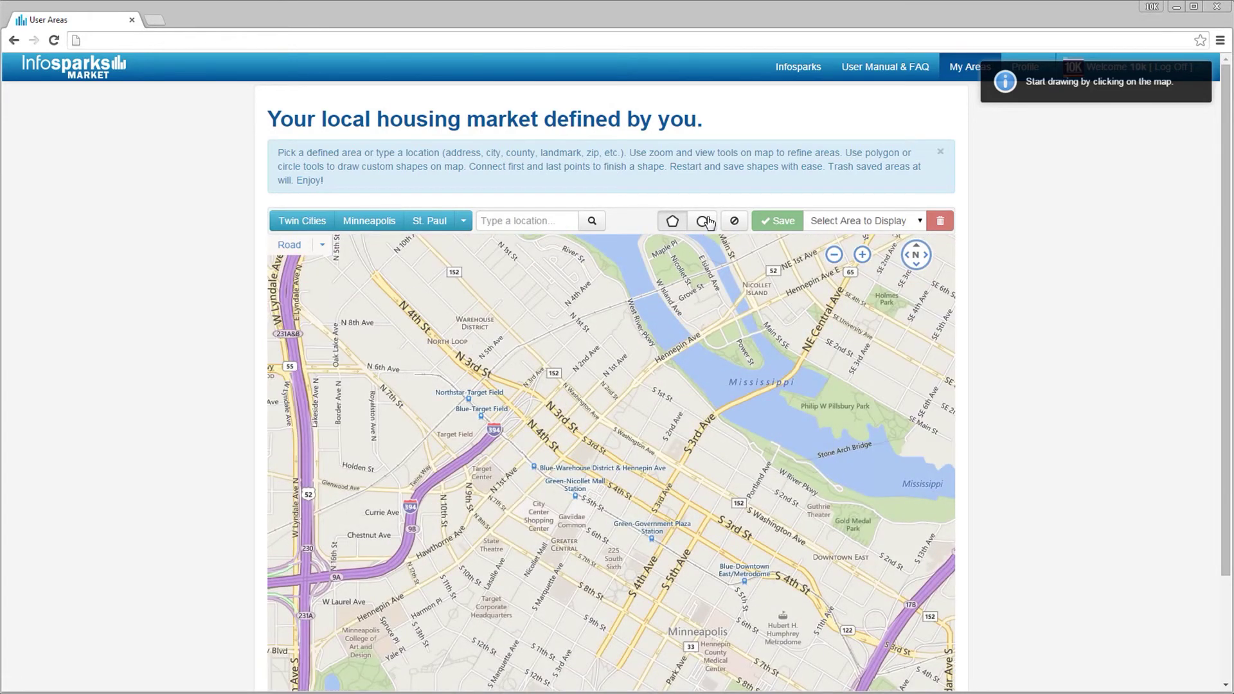
click(702, 221)
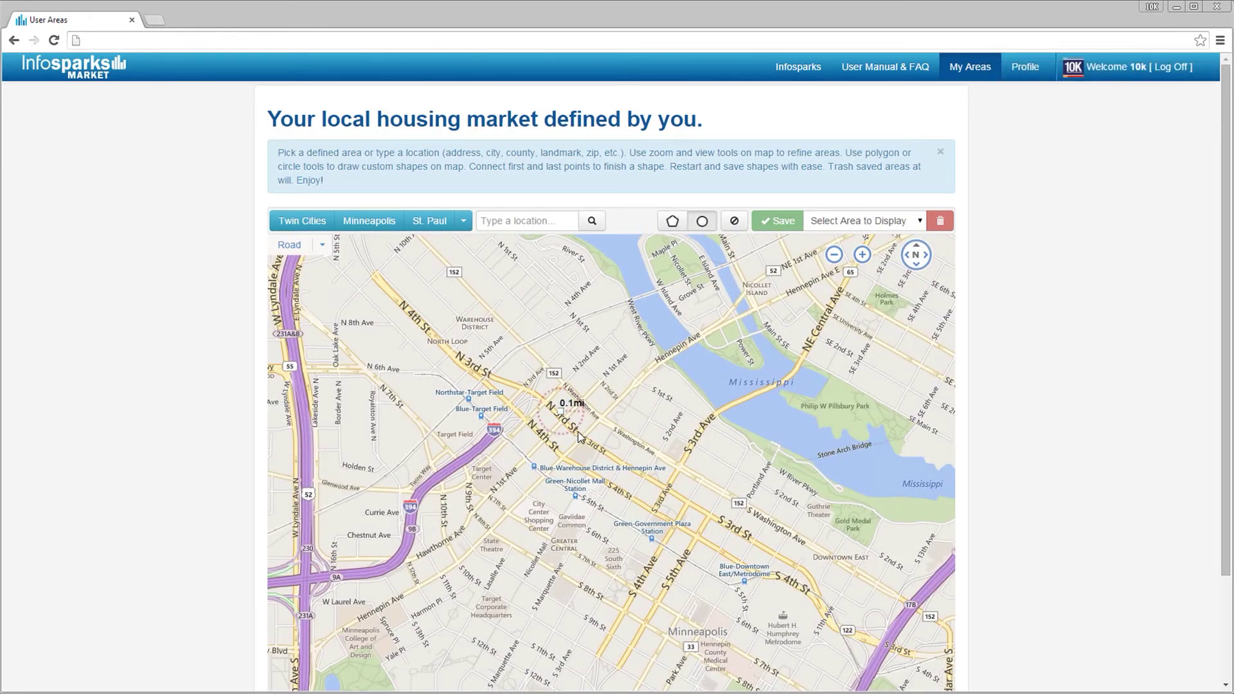
drag(563, 417, 593, 439)
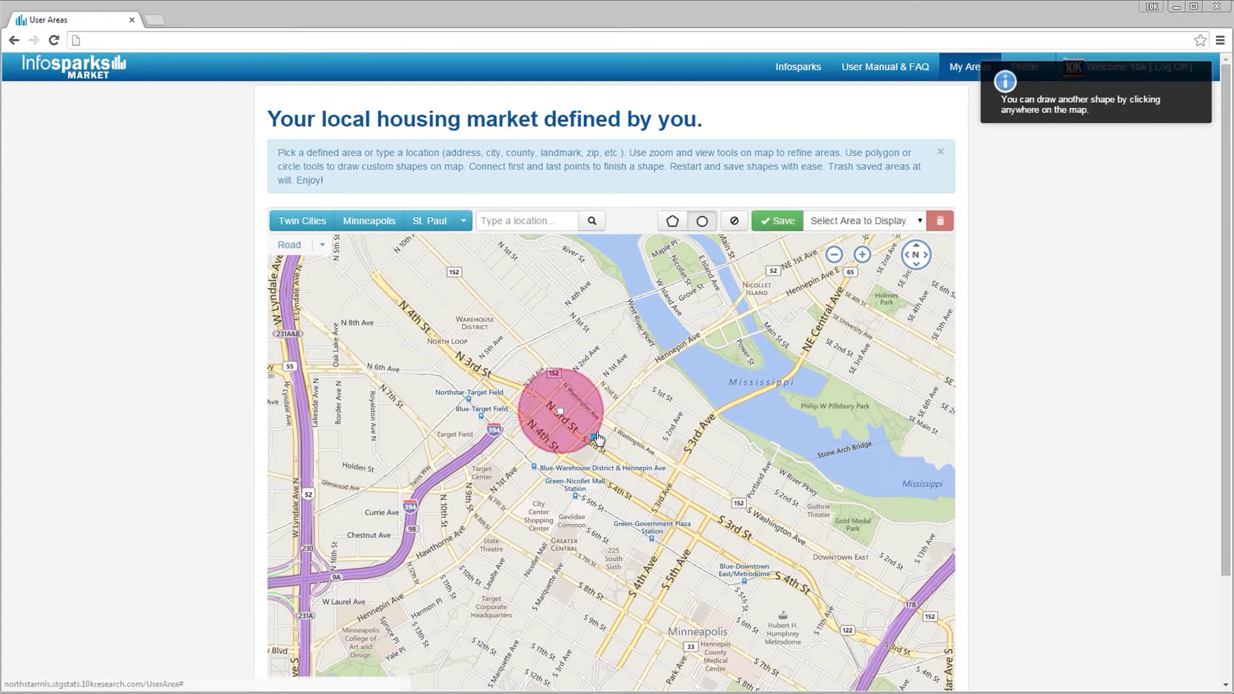
Step: Draw a polygon around the Hennepin Ave/Loring Park area and reshape its lower-right edge
click(673, 221)
drag(493, 527, 687, 408)
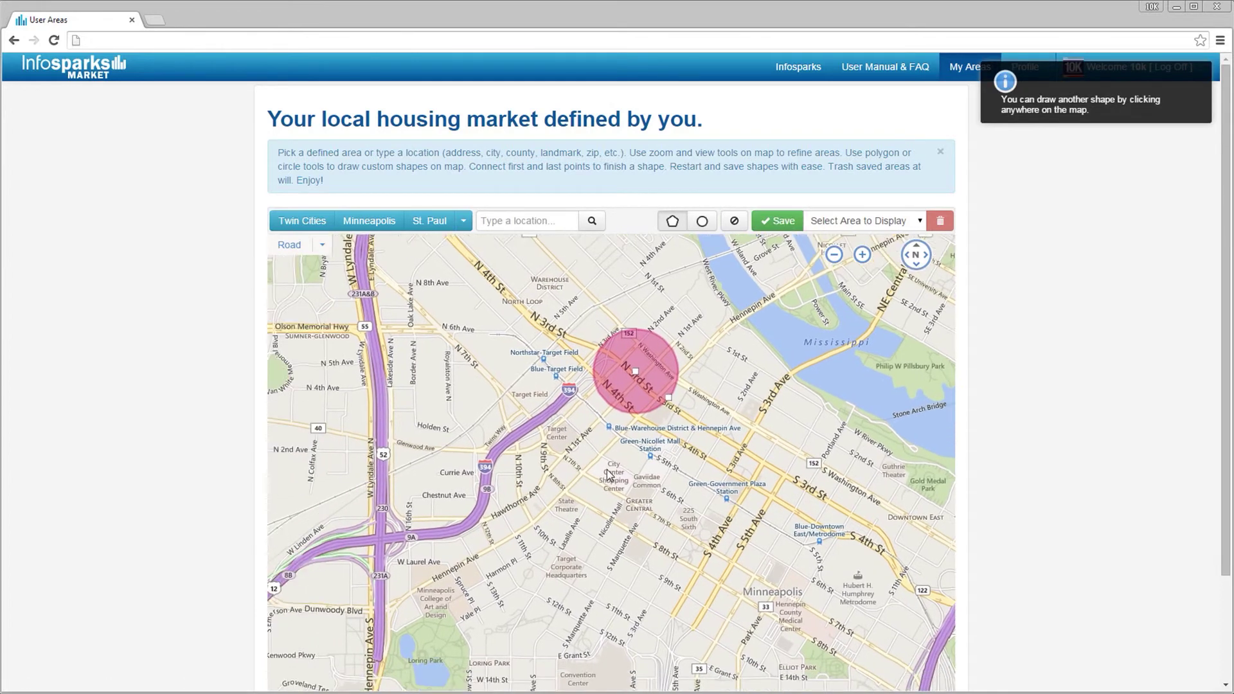
drag(675, 330, 672, 461)
click(596, 533)
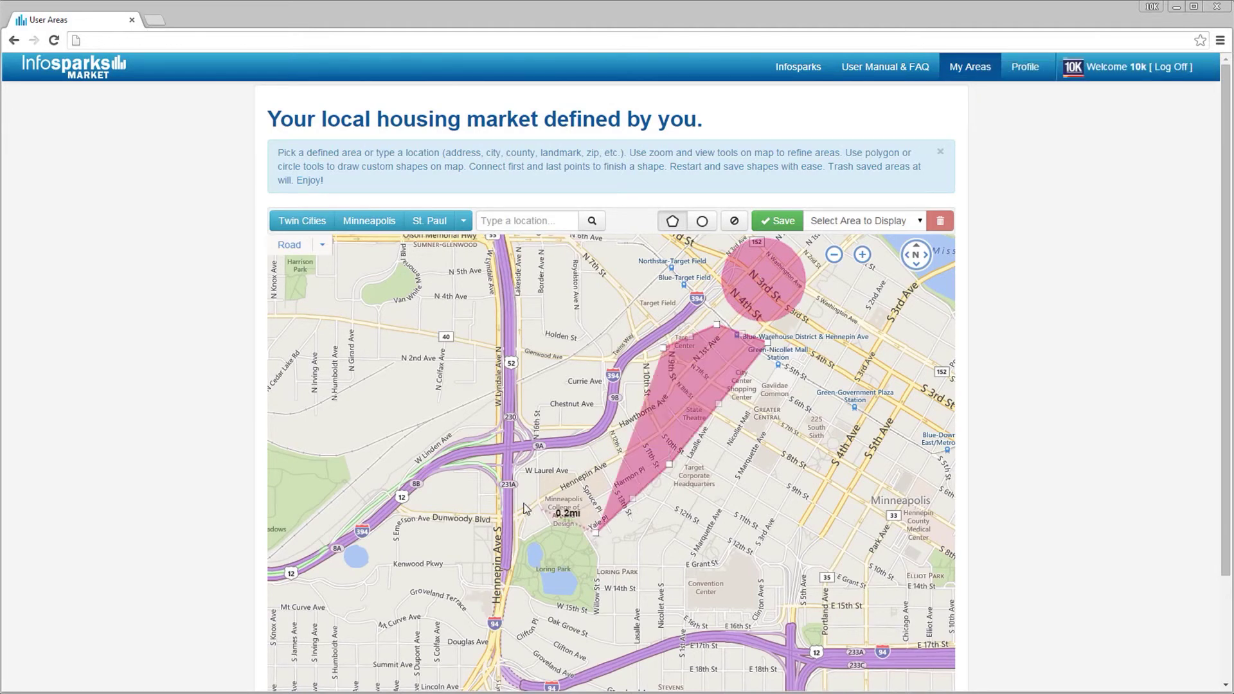
click(499, 505)
click(510, 432)
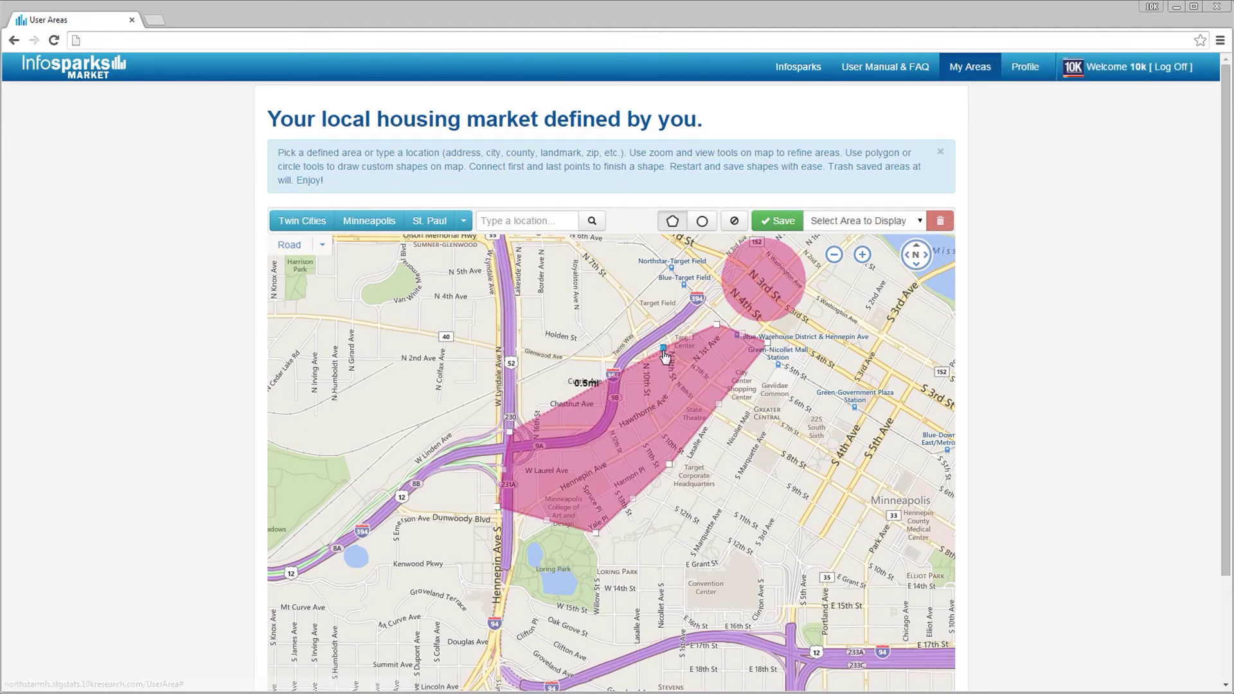
click(664, 351)
drag(671, 471, 698, 494)
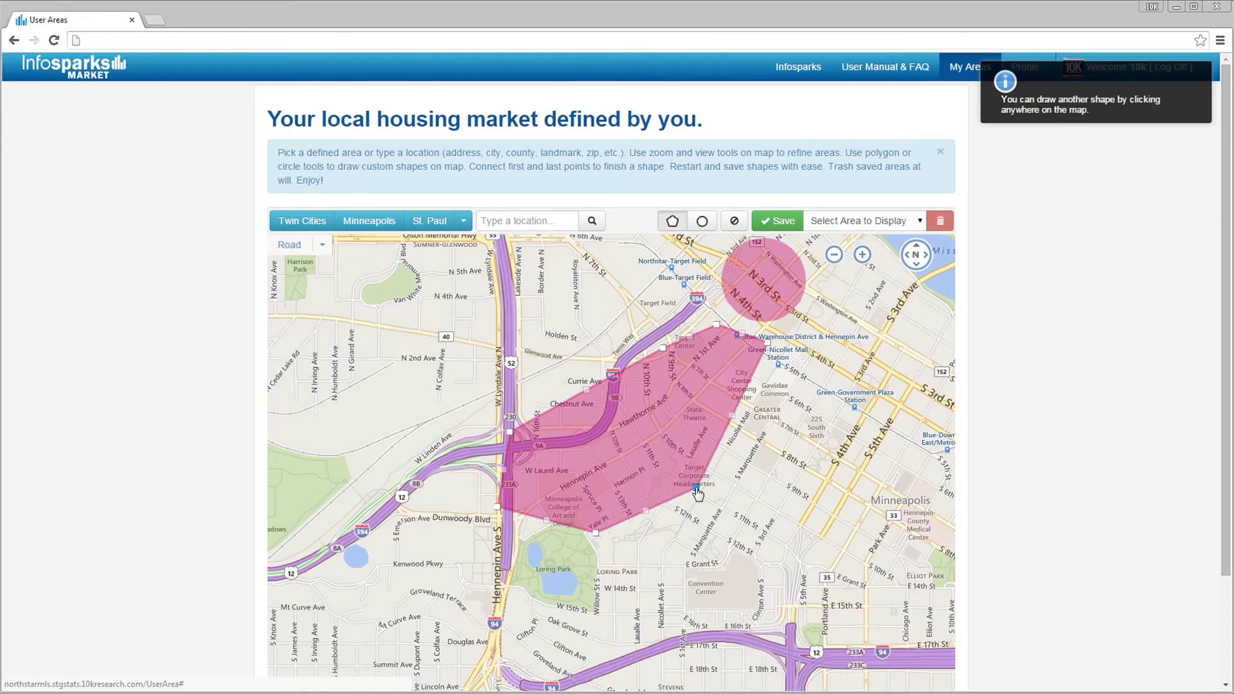
Step: Save the shapes as area 'Hennepin', view its $240,000 (+33.3%) median price chart, then open Help
click(777, 221)
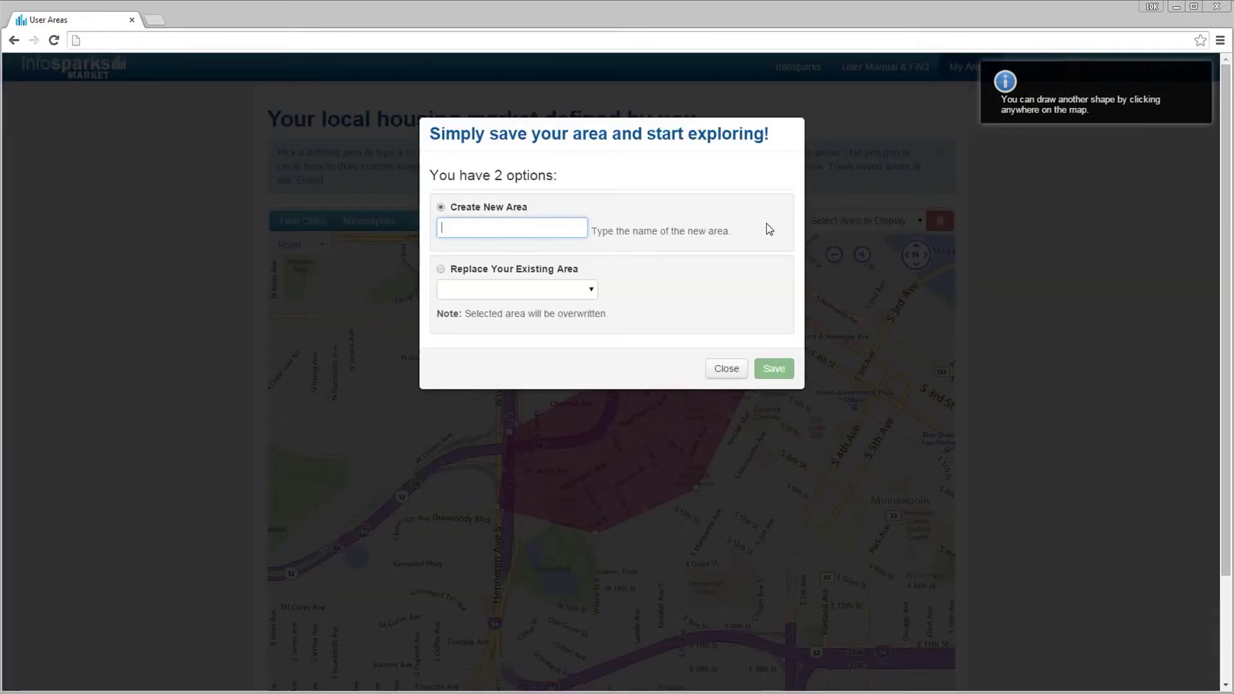
text(Hennepin)
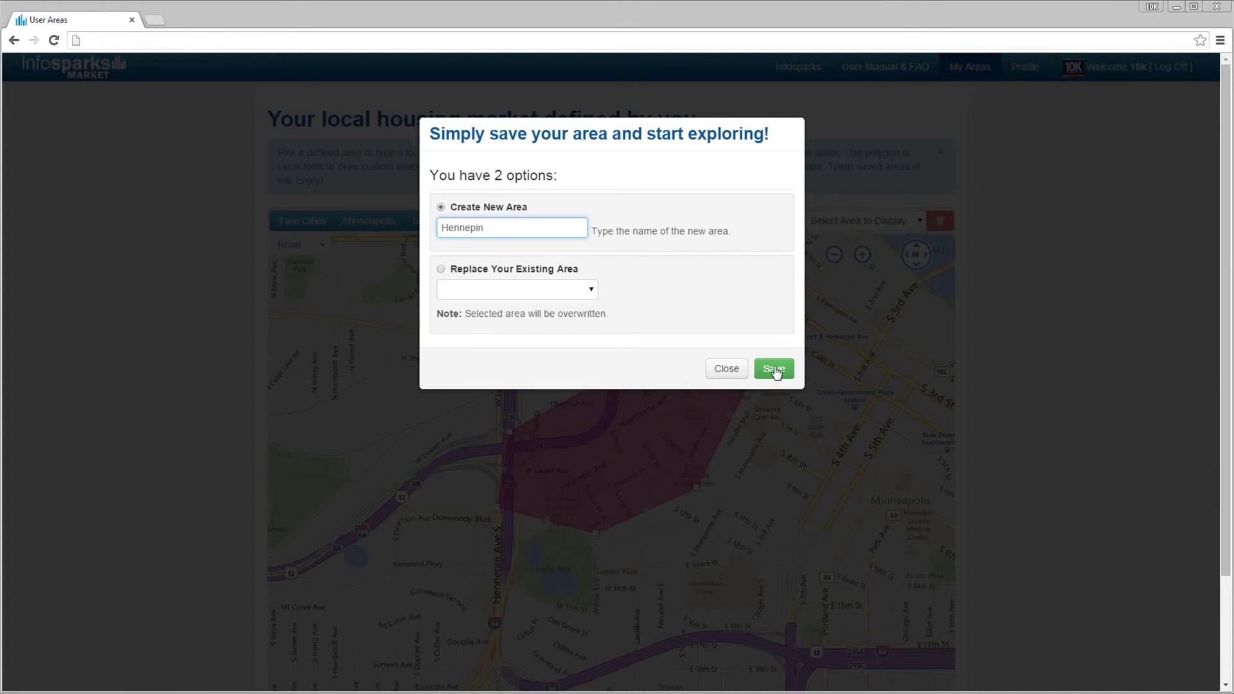
click(776, 370)
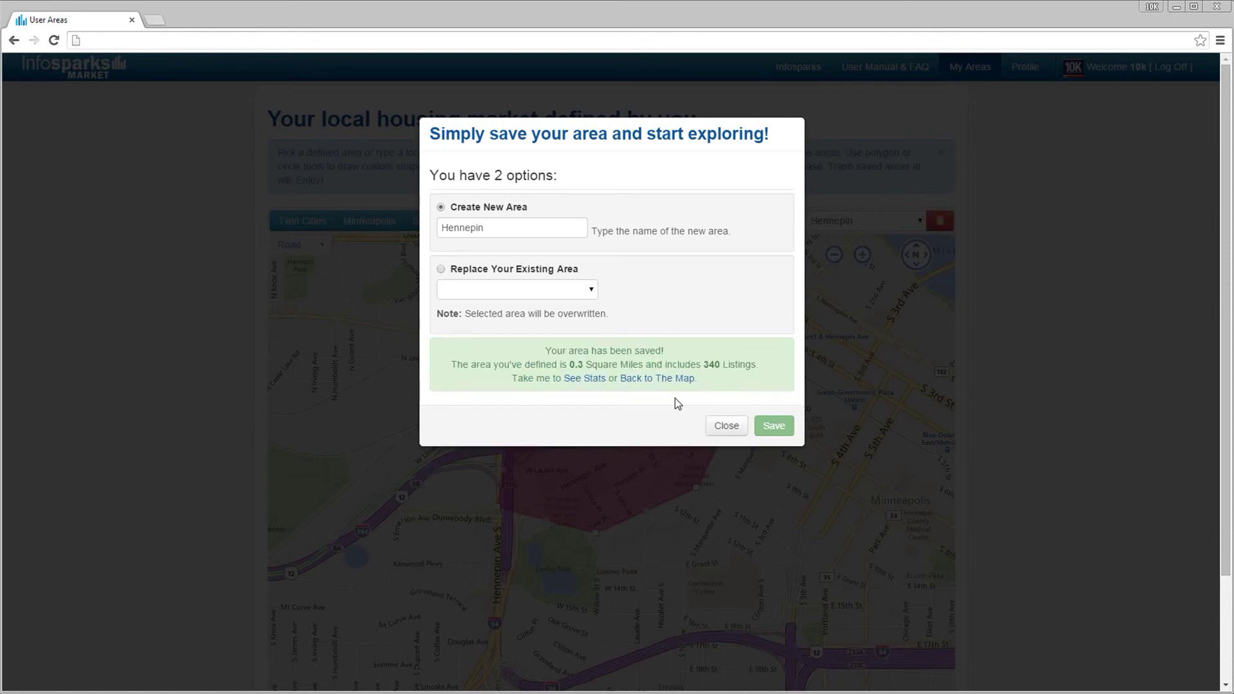
click(585, 380)
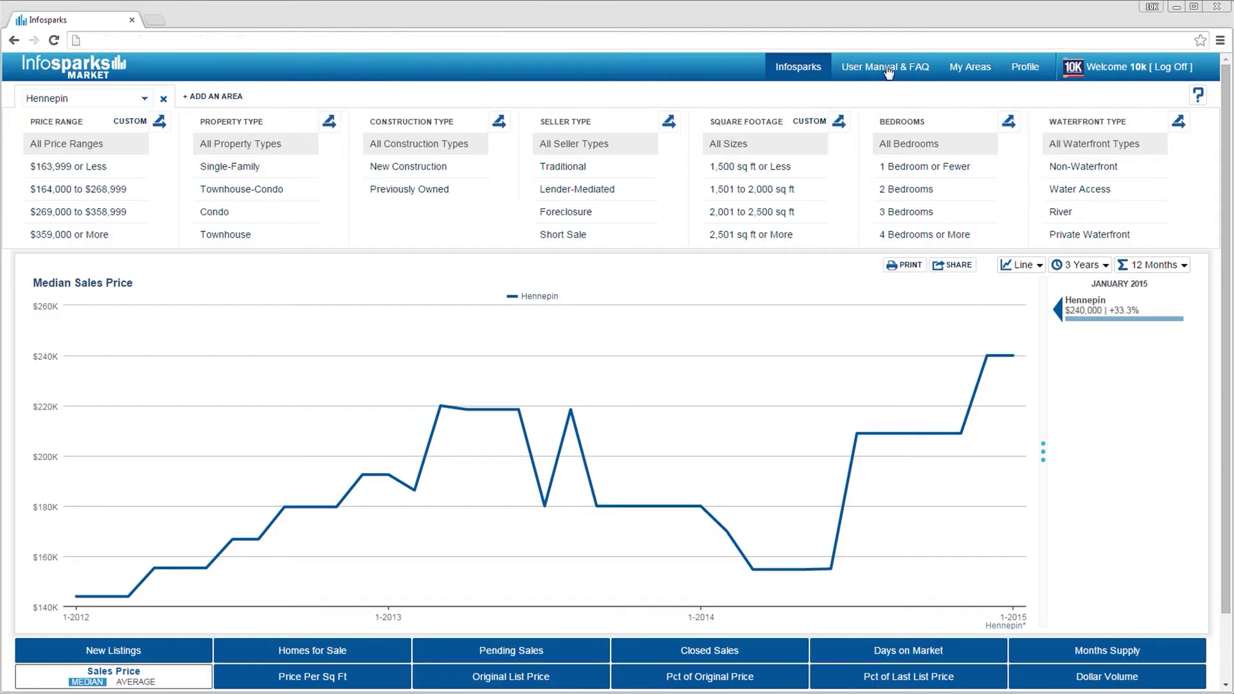
click(888, 70)
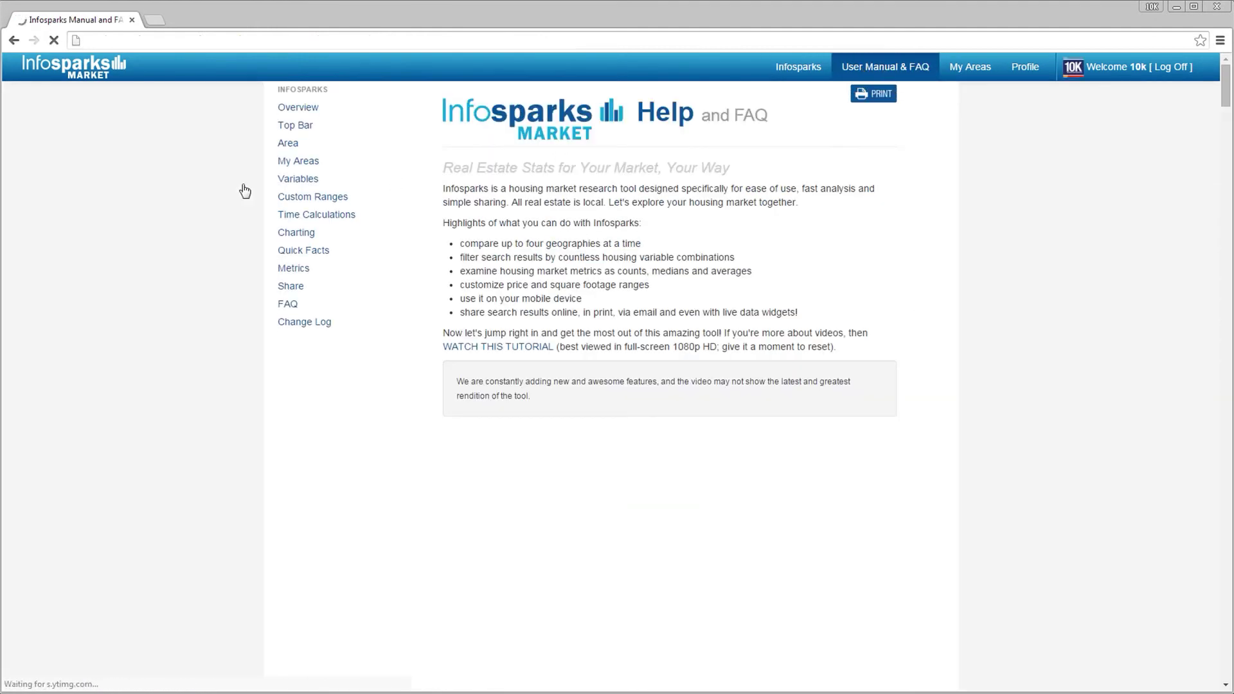
Step: Jump to the manual's My Areas and Time Calculations sections
click(295, 164)
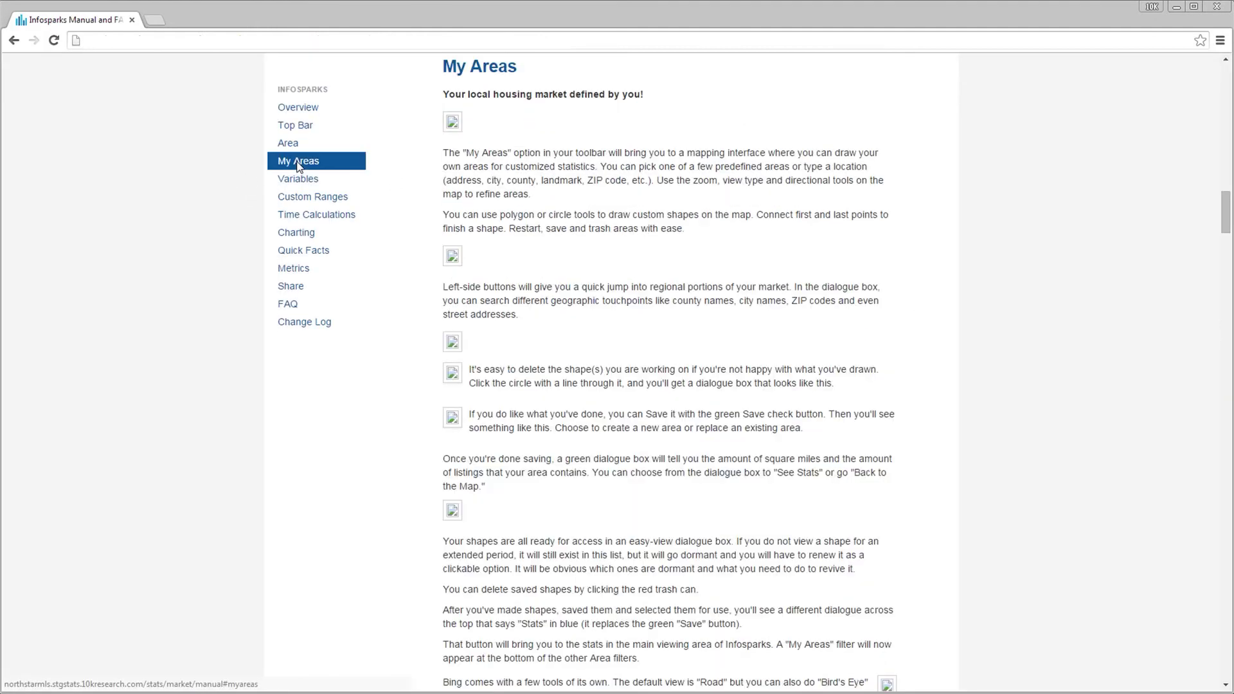
click(307, 215)
scroll(383, 281, down, 2)
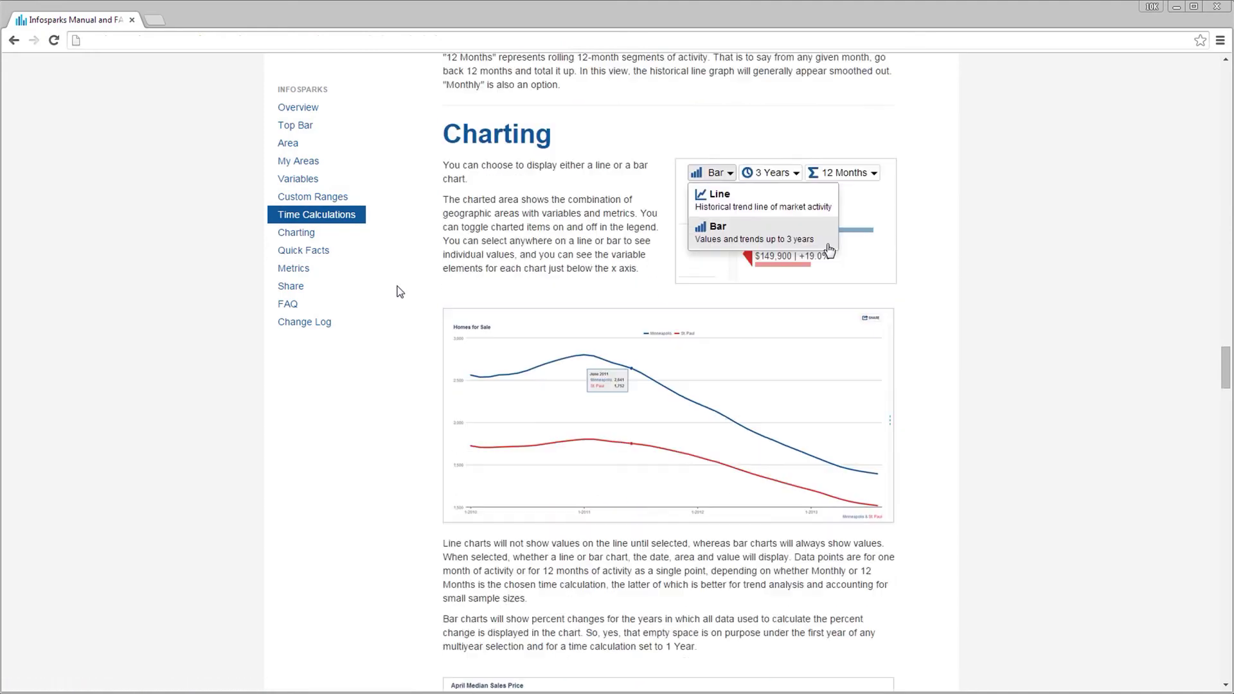
scroll(397, 289, down, 3)
scroll(398, 287, down, 1)
scroll(398, 287, down, 4)
scroll(397, 287, down, 2)
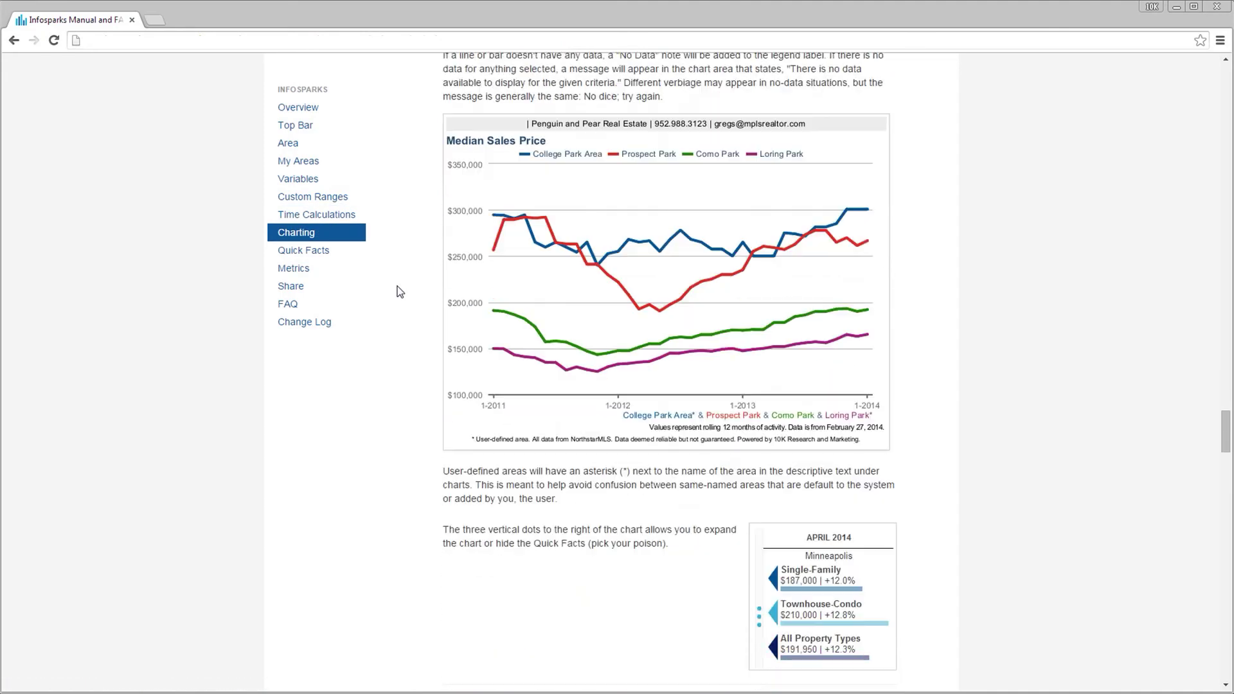